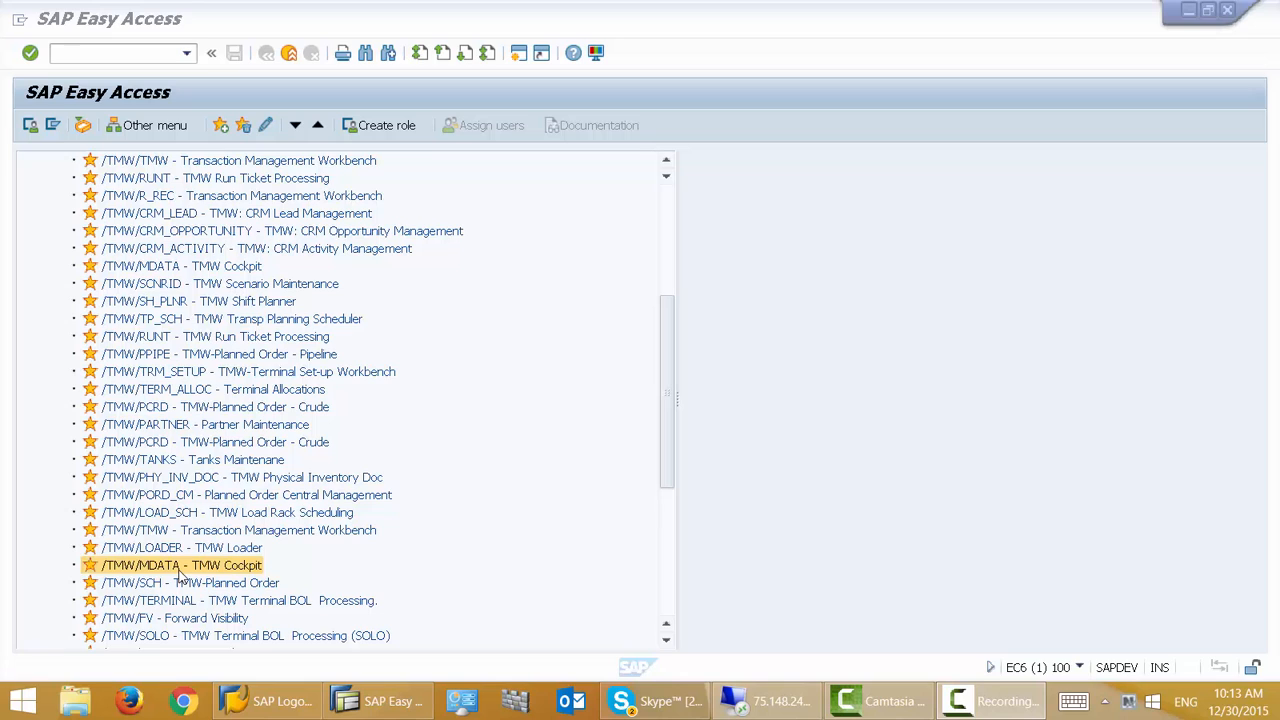
- Open the TMW Cockpit transaction and launch the TMW Outbound Job program
{"action": "double_click", "coordinate": [179, 568]}
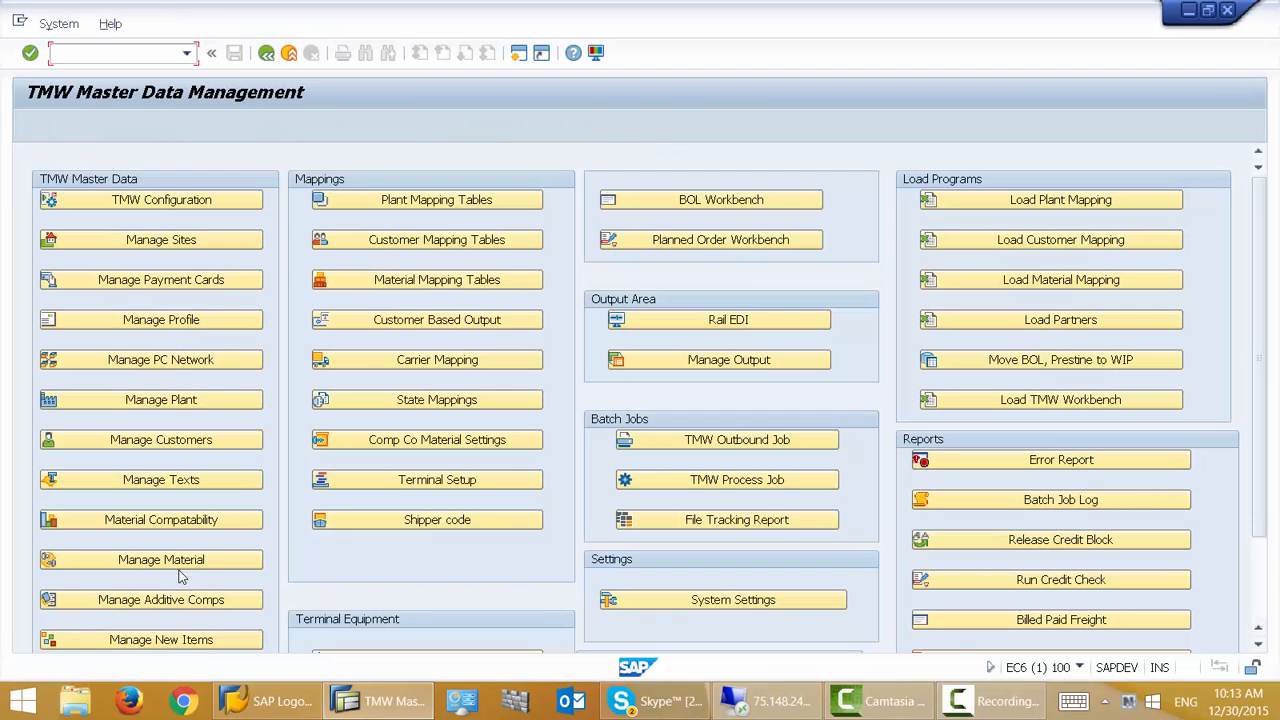
{"action": "left_click", "coordinate": [703, 451]}
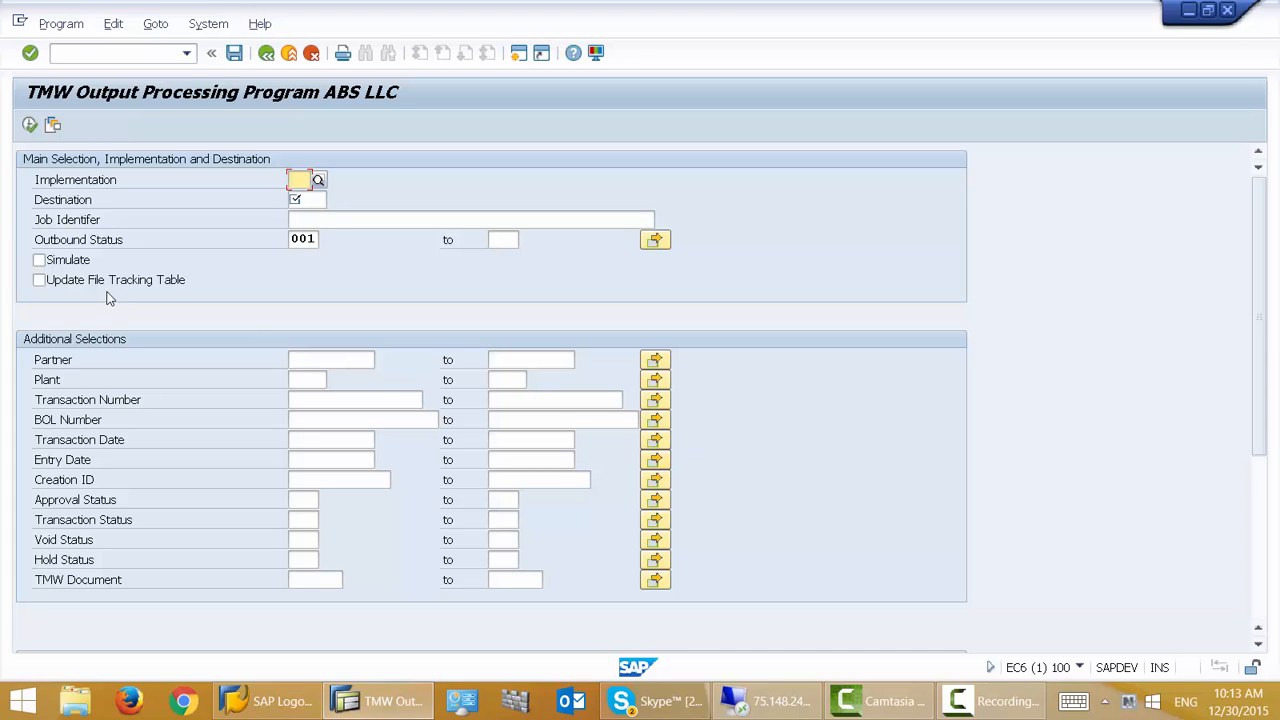
- Load the PETROEX_JOB variant into the output program's selection screen
{"action": "left_click", "coordinate": [55, 127]}
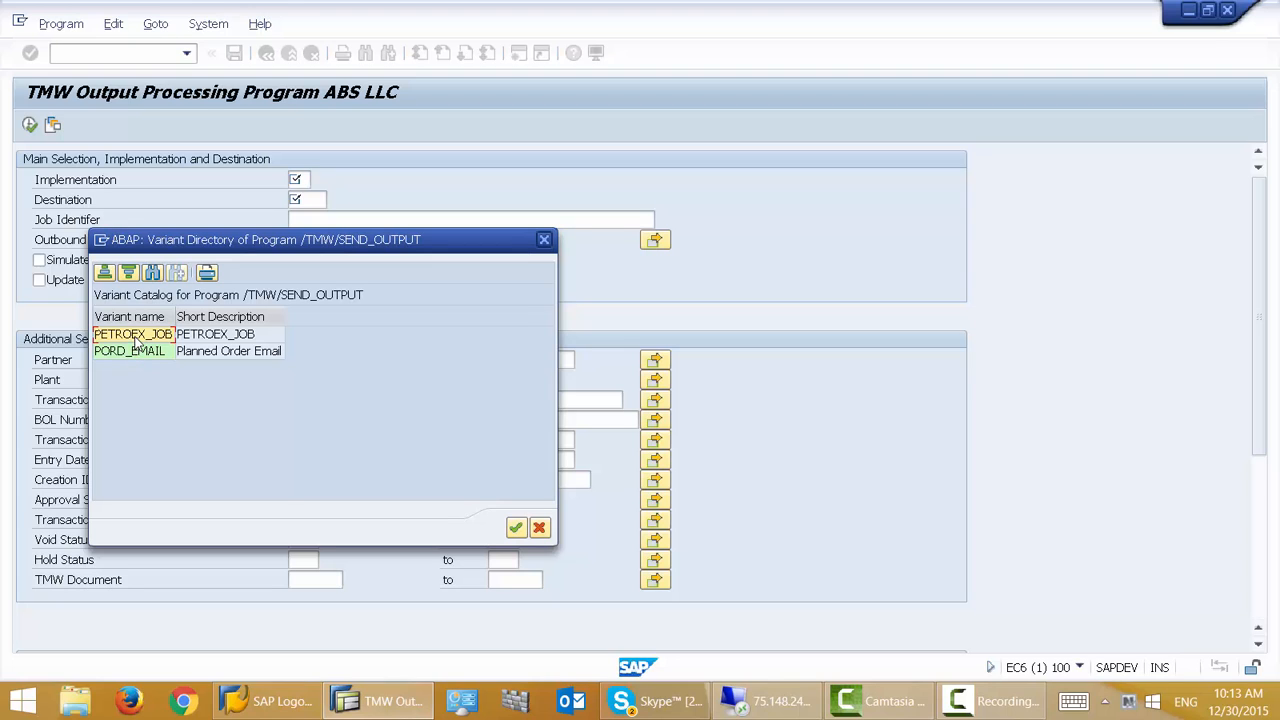
{"action": "double_click", "coordinate": [135, 338]}
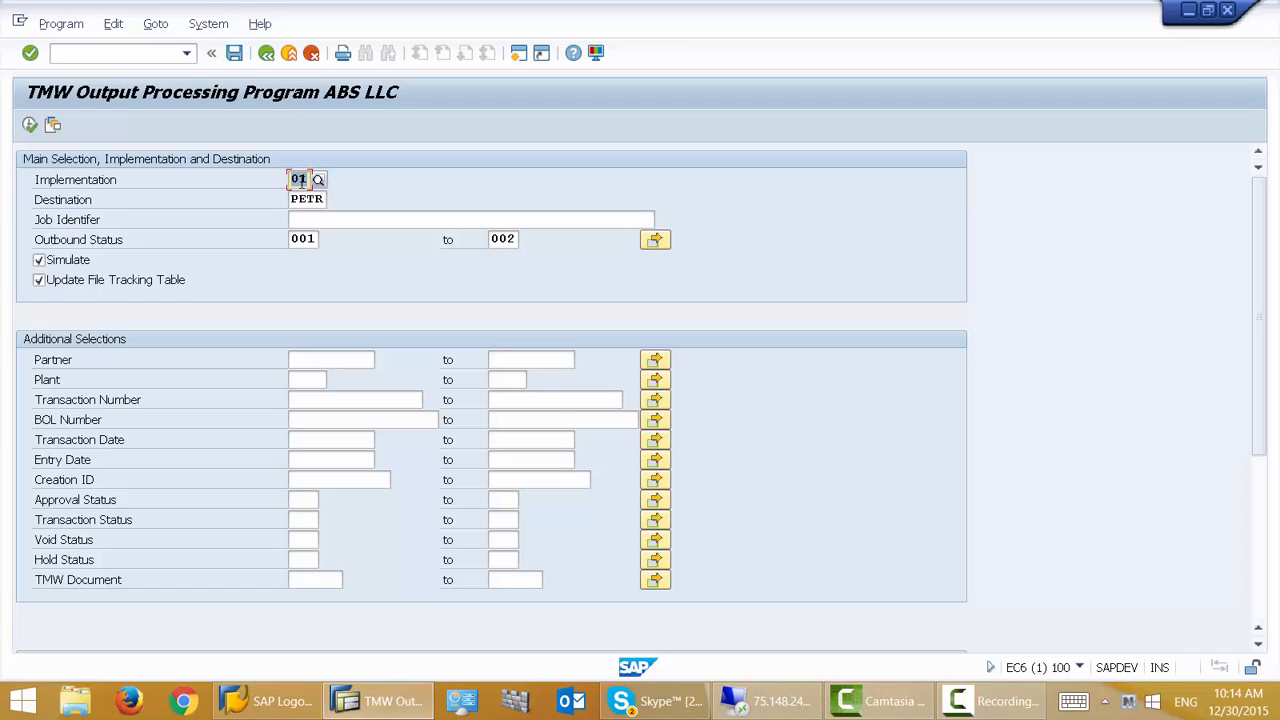
- Open the Outbound Status value help to review the available statuses, then close it
{"action": "left_click", "coordinate": [317, 240]}
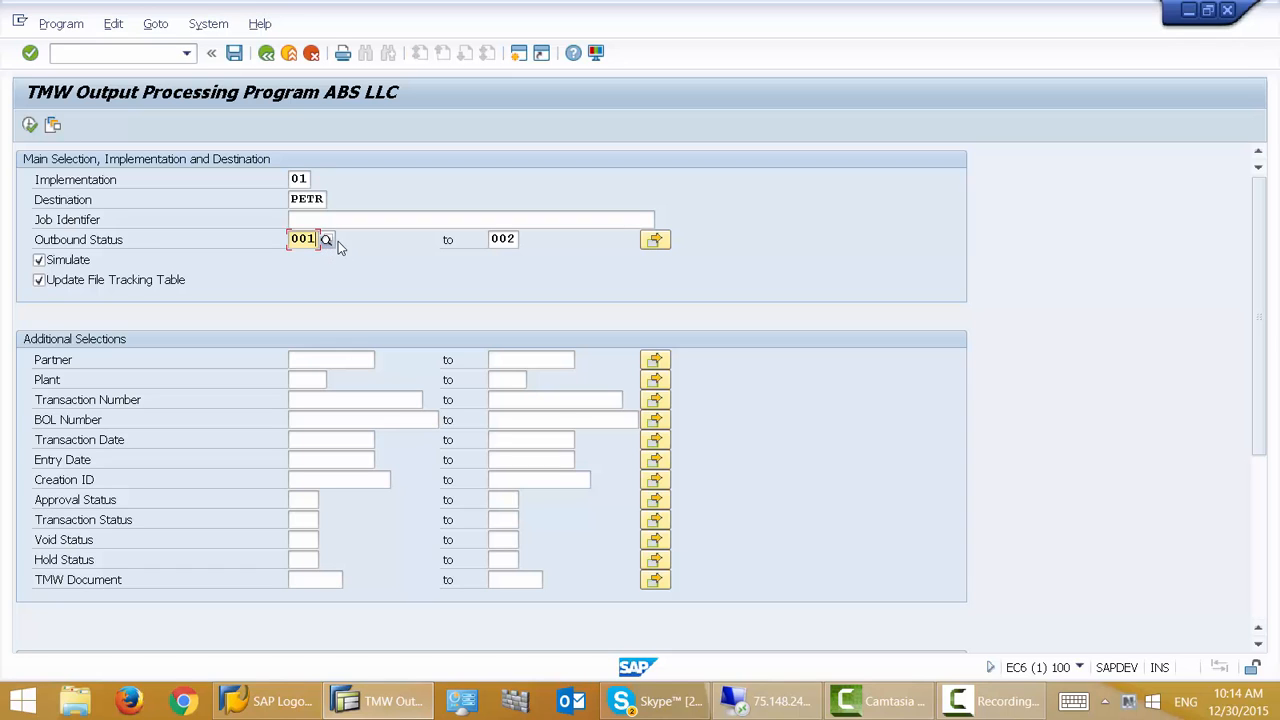
{"action": "left_click", "coordinate": [328, 240]}
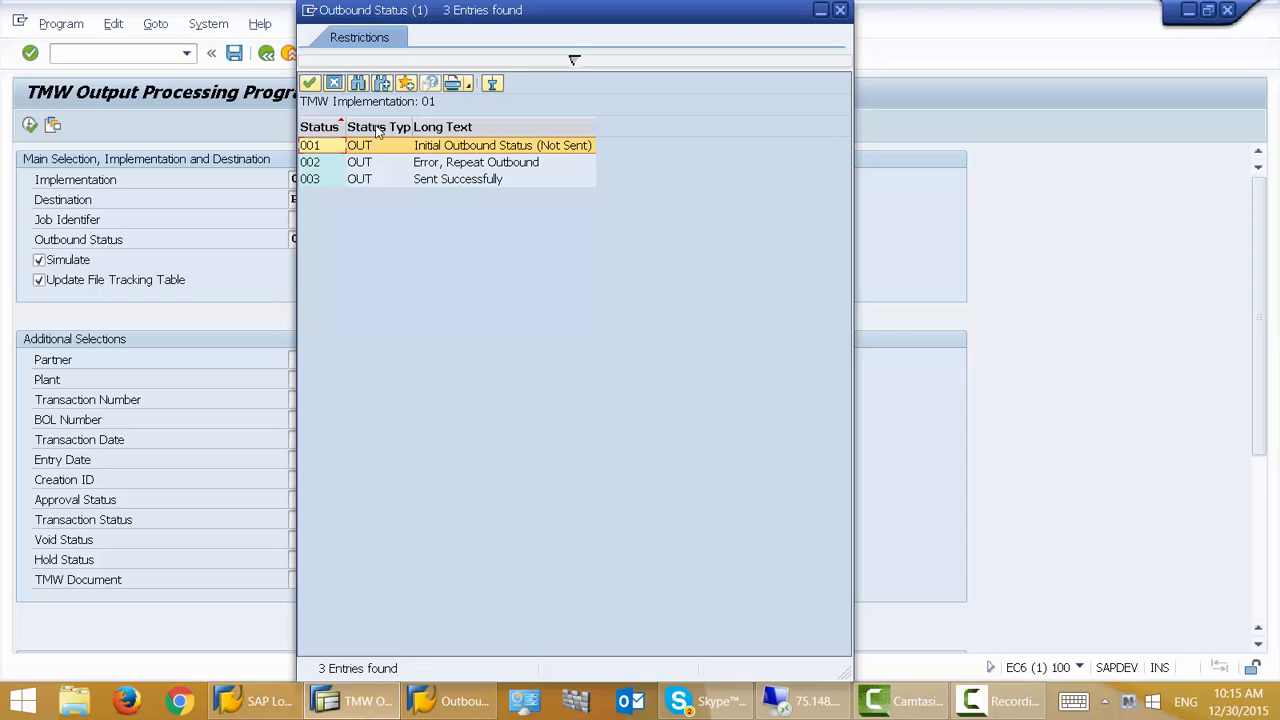
{"action": "left_click", "coordinate": [842, 11]}
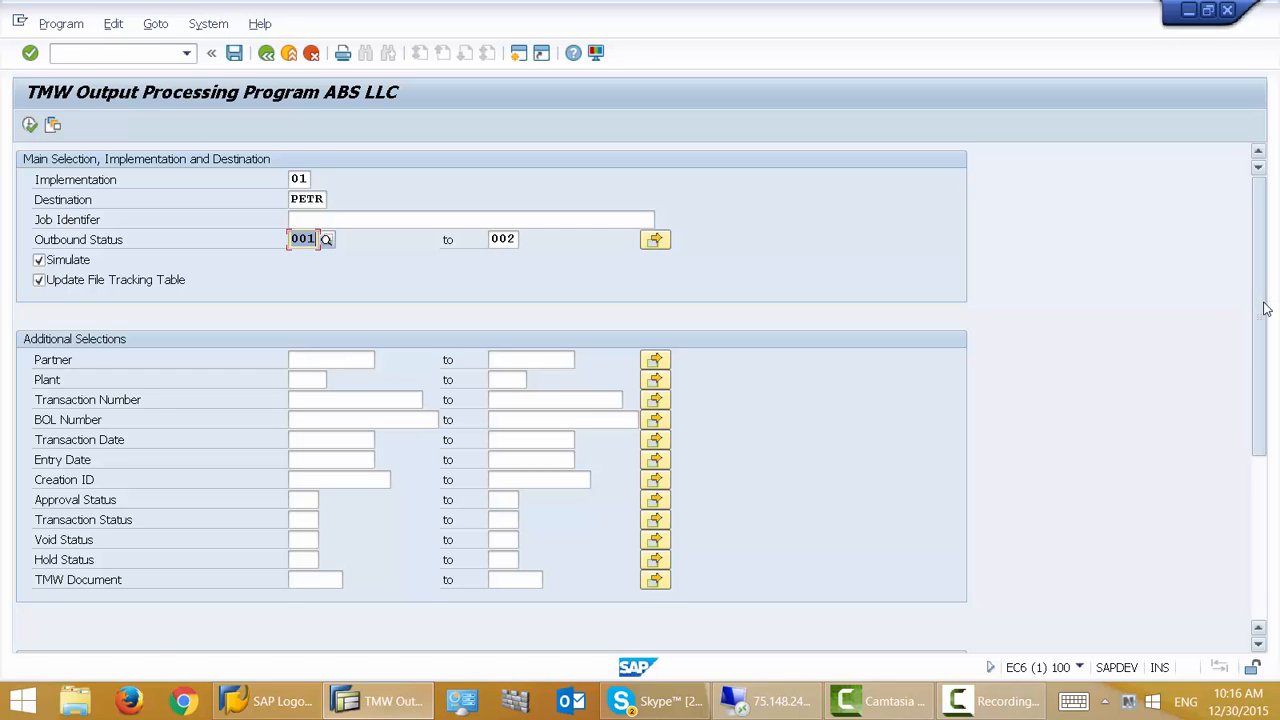
- Change the output file name to PETROEX_BOL_TEST in the file specifications
{"action": "scroll", "coordinate": [1259, 313], "scroll_direction": "down", "scroll_amount": 3}
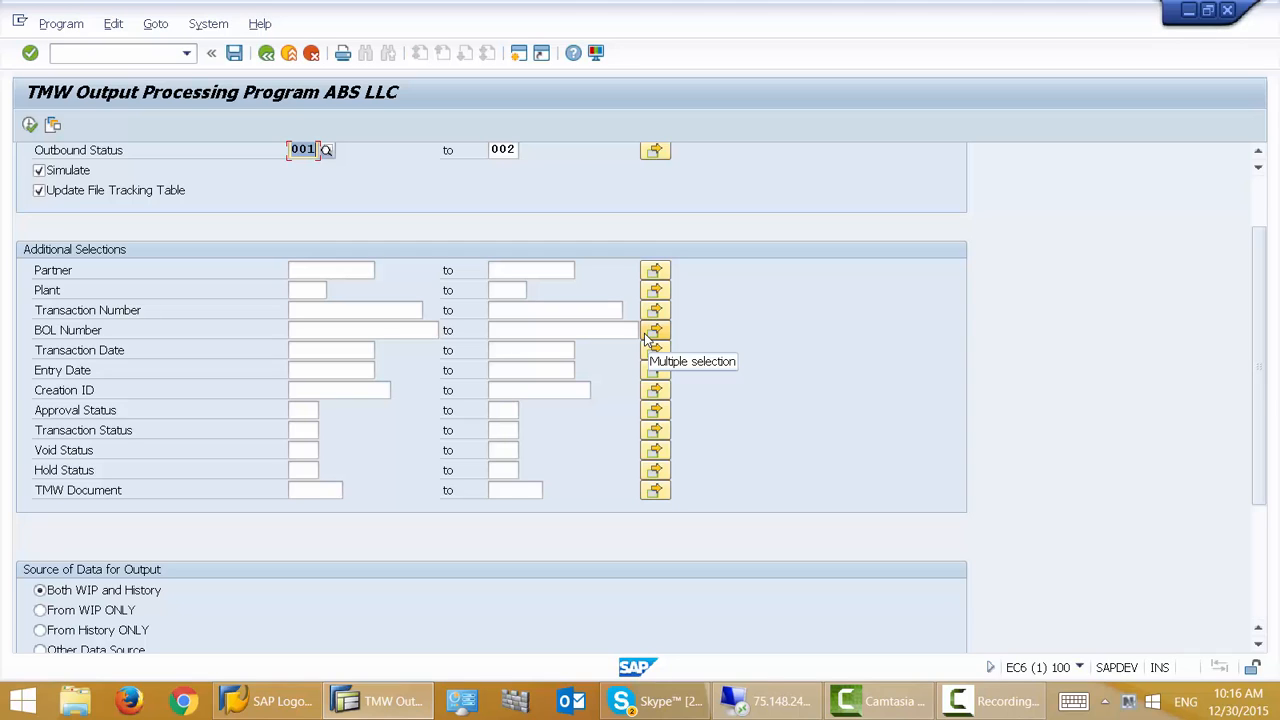
{"action": "left_click", "coordinate": [312, 290]}
{"action": "left_click_drag", "start_coordinate": [1265, 323], "coordinate": [1265, 433]}
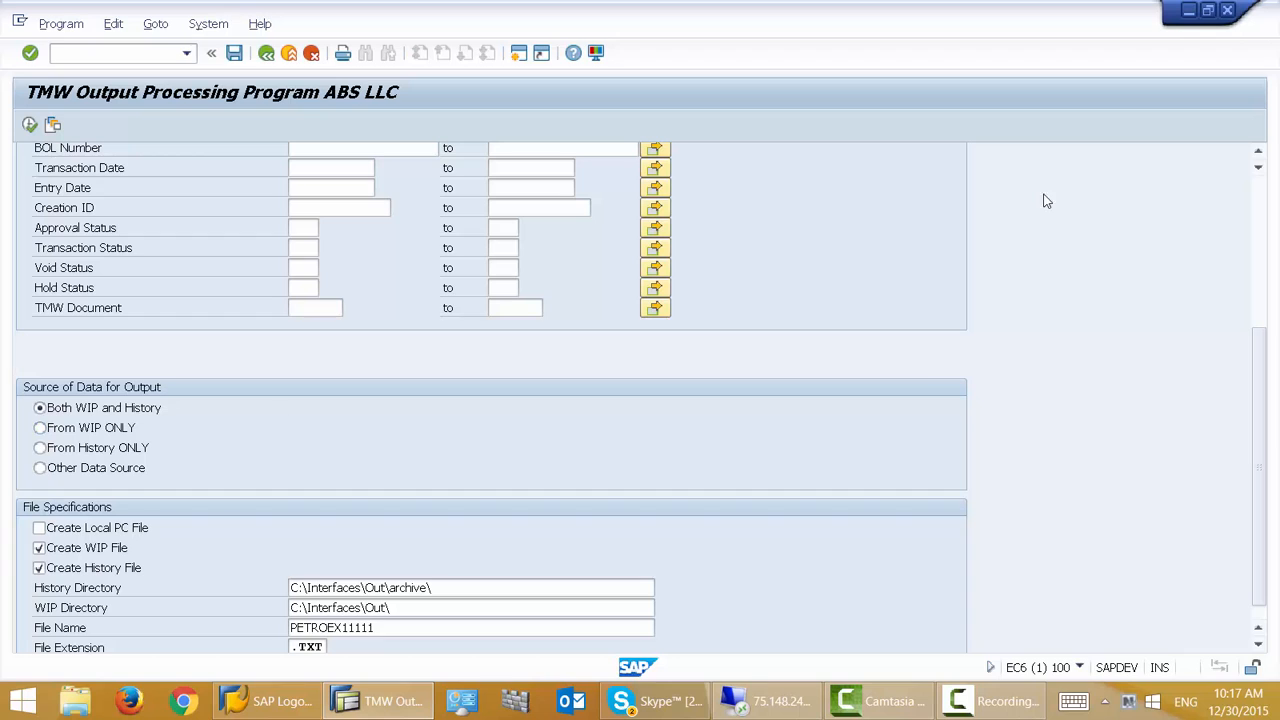
{"action": "left_click_drag", "start_coordinate": [1260, 386], "coordinate": [1262, 420]}
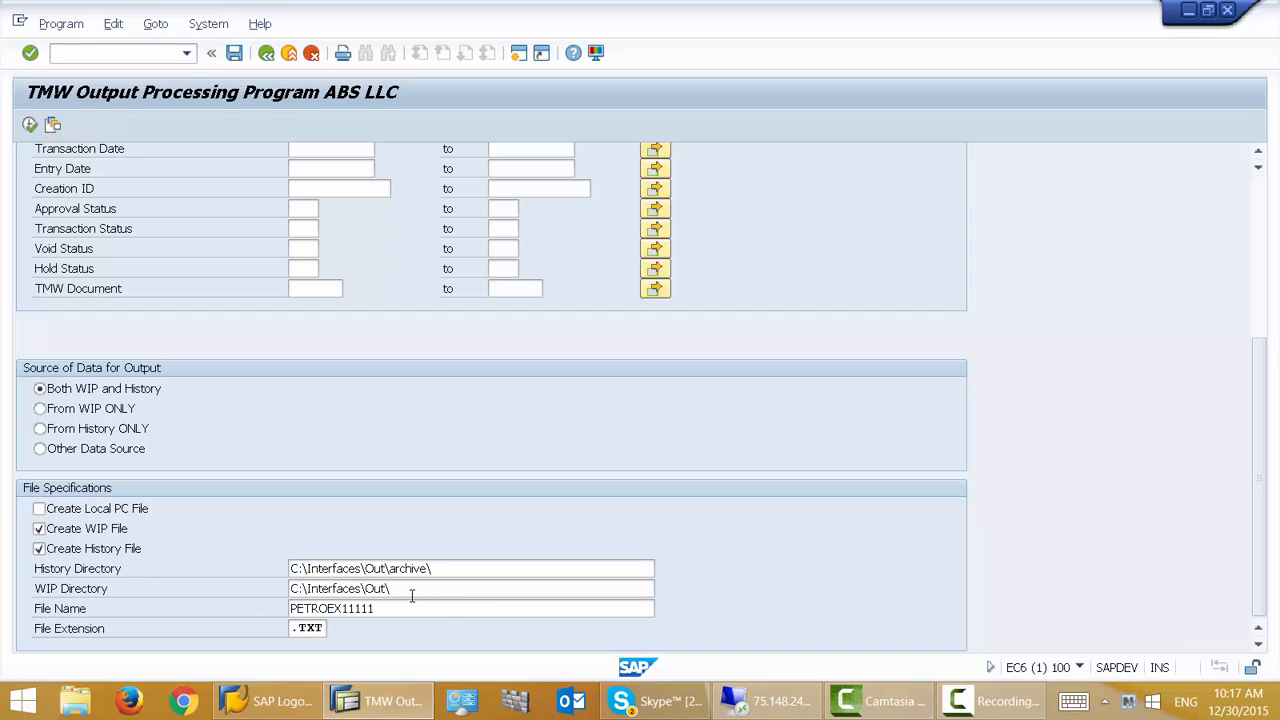
{"action": "left_click_drag", "start_coordinate": [412, 590], "coordinate": [267, 585]}
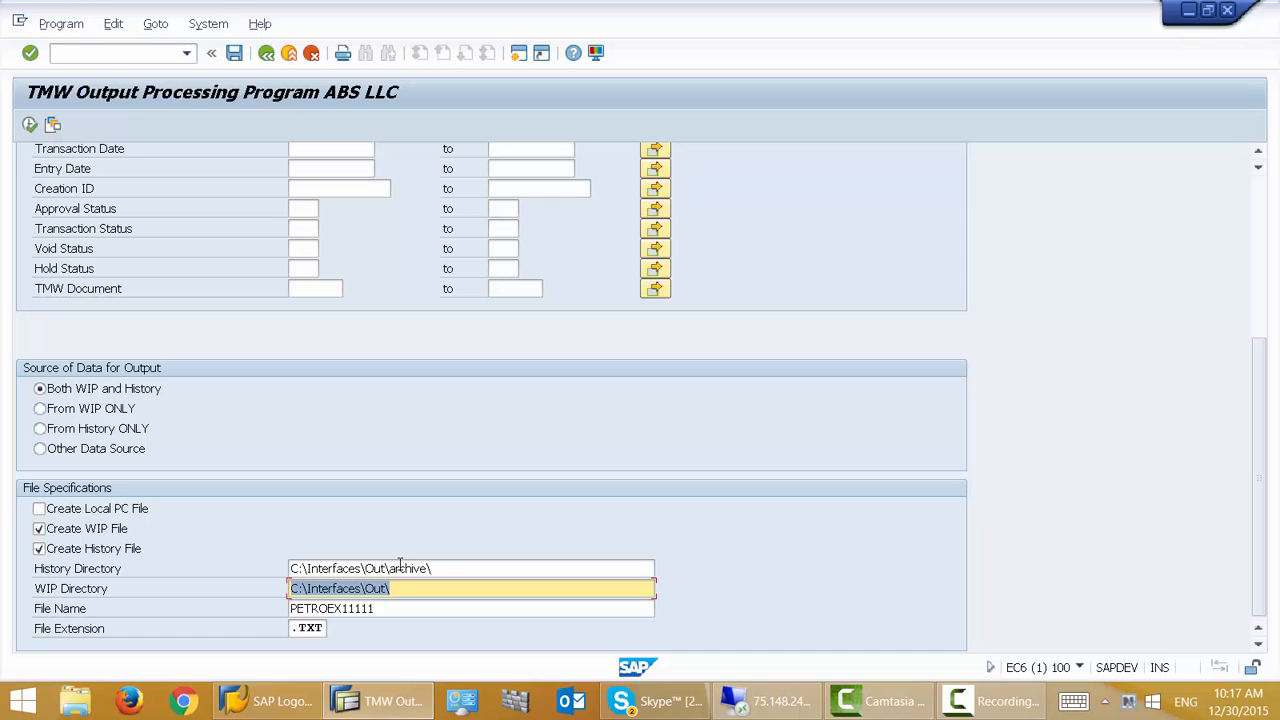
{"action": "left_click_drag", "start_coordinate": [452, 570], "coordinate": [275, 577]}
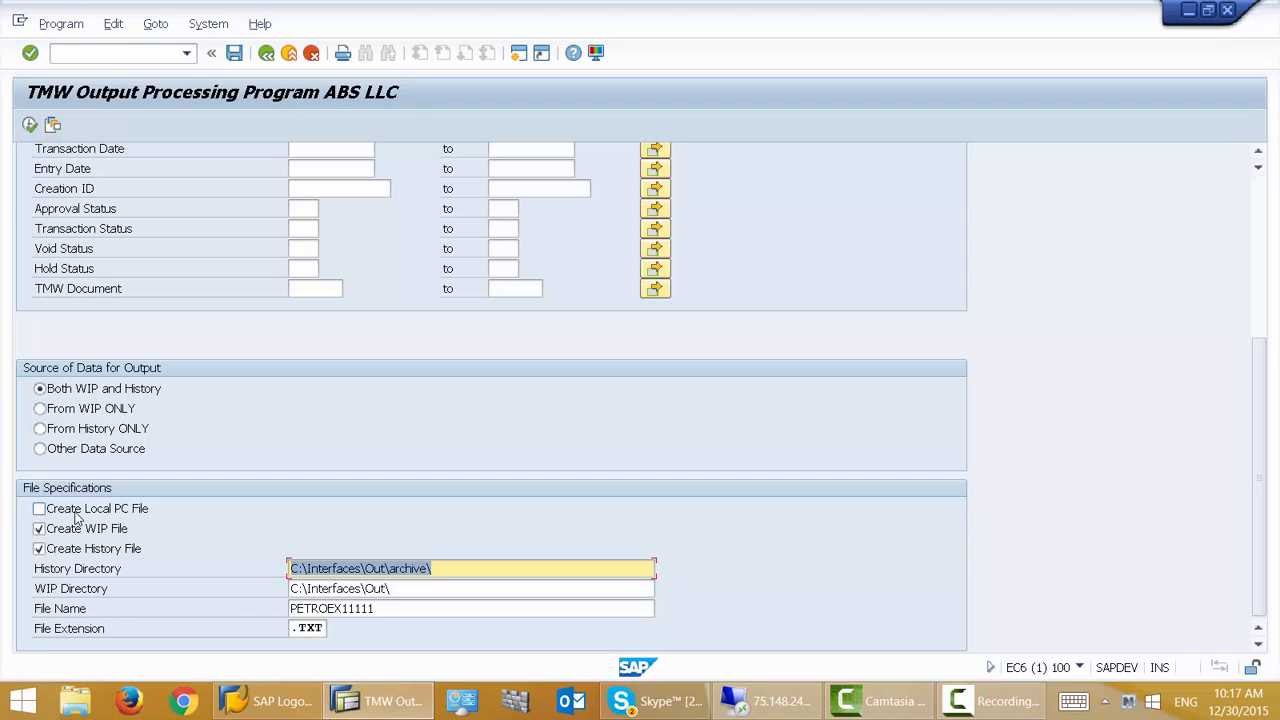
{"action": "left_click", "coordinate": [346, 613]}
{"action": "key", "text": "shift+End"}
{"action": "key", "text": "BackSpace"}
{"action": "key", "text": "BackSpace"}
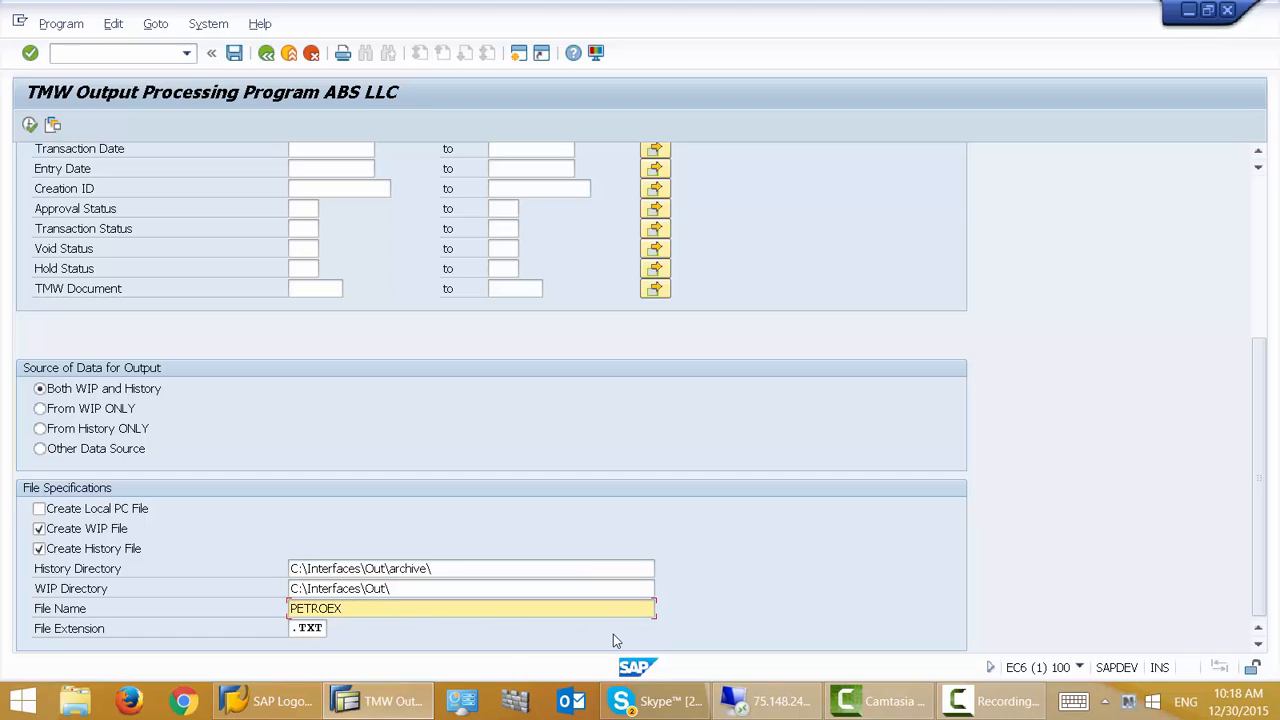
{"action": "type", "text": "_BOL_TEST"}
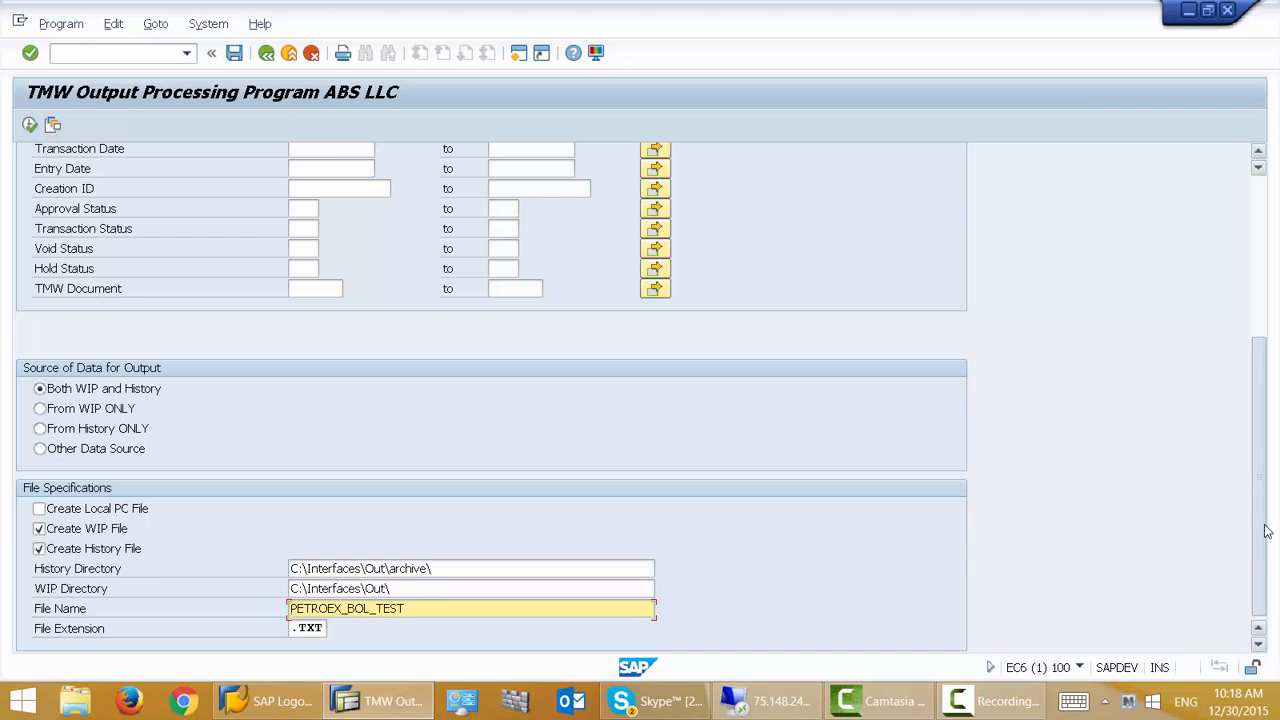
- Execute the output processing program with the current selections
{"action": "left_click_drag", "start_coordinate": [1265, 529], "coordinate": [1218, 349]}
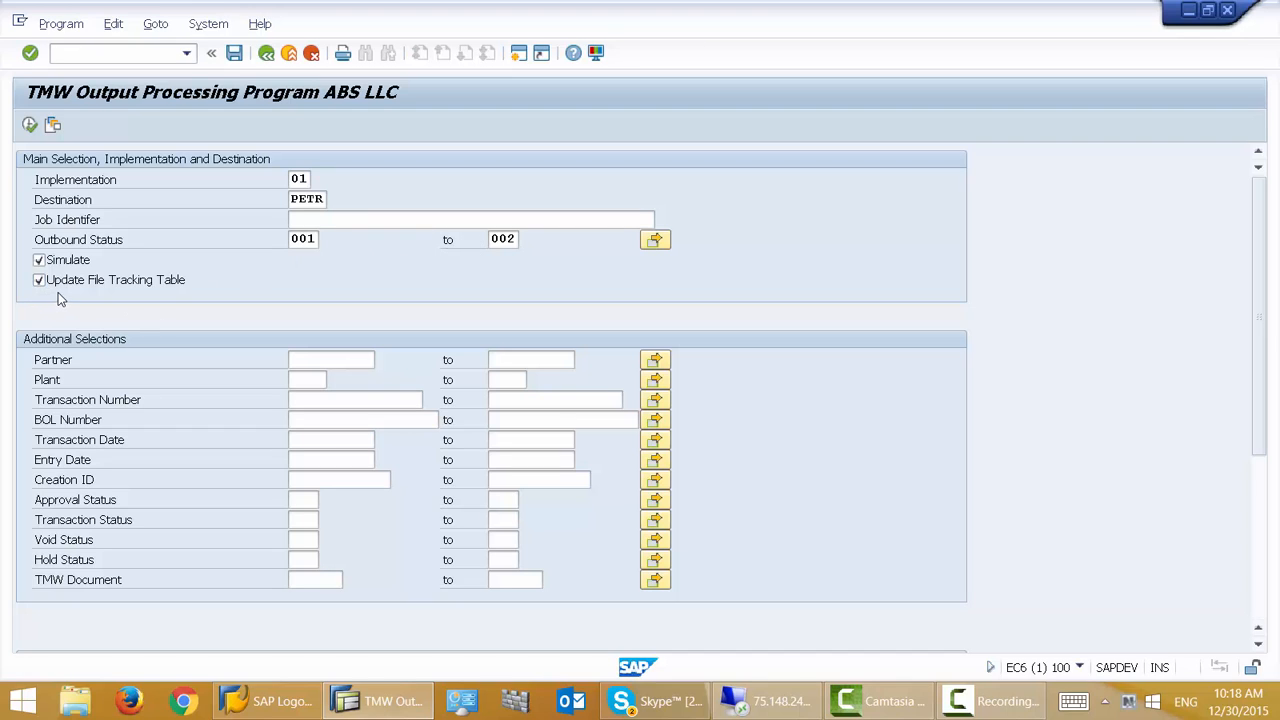
{"action": "scroll", "coordinate": [1256, 413], "scroll_direction": "down", "scroll_amount": 5}
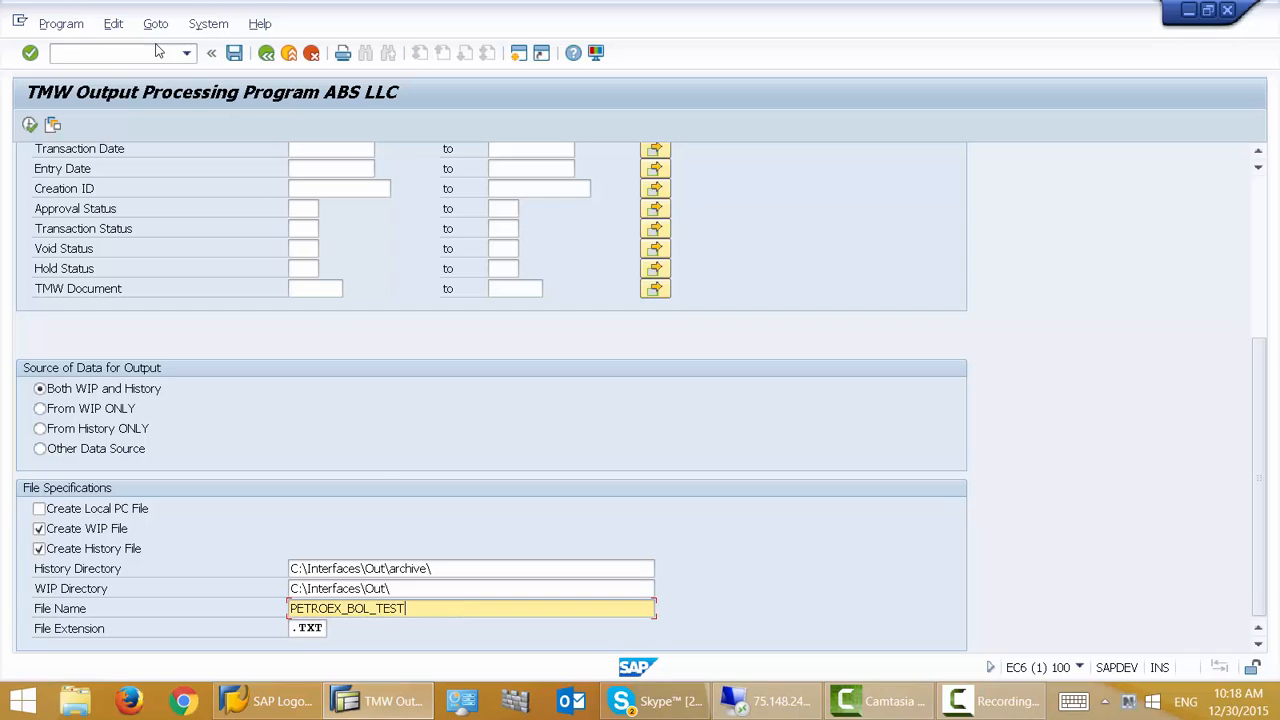
{"action": "left_click", "coordinate": [30, 127]}
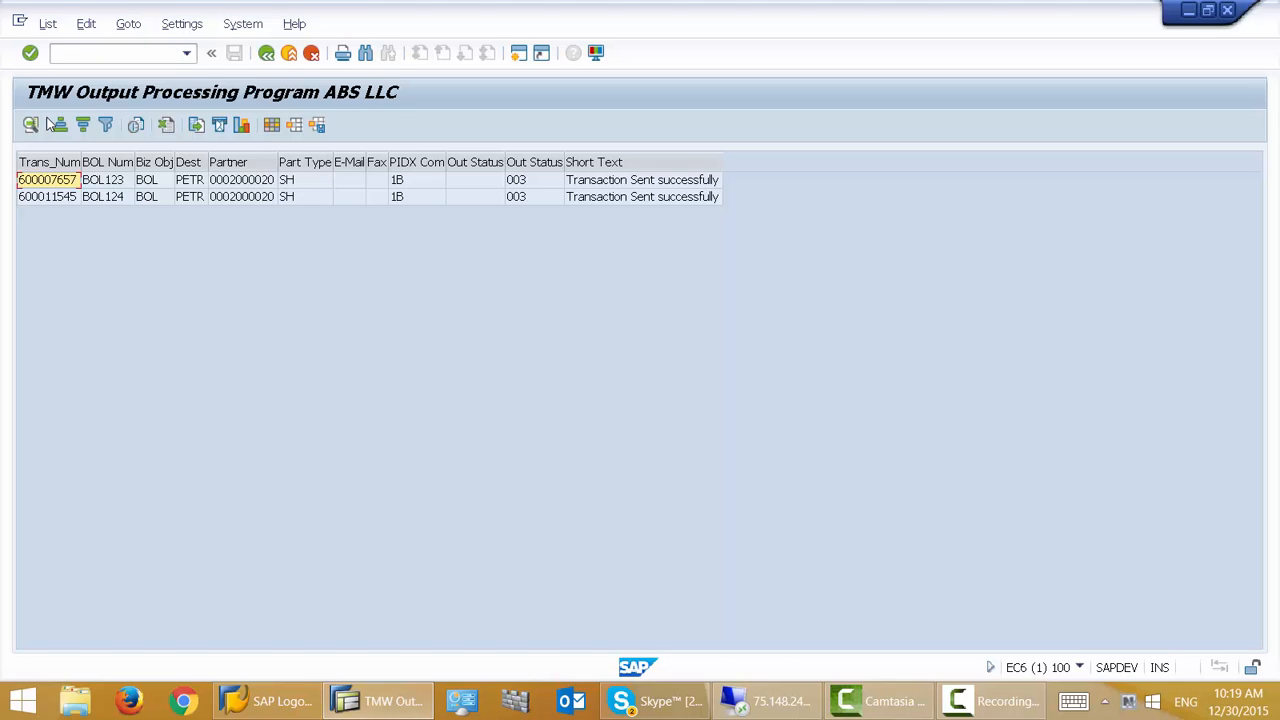
- Examine the output list columns and the first transaction's bill of lading, then return to the selection screen
{"action": "left_click", "coordinate": [113, 162]}
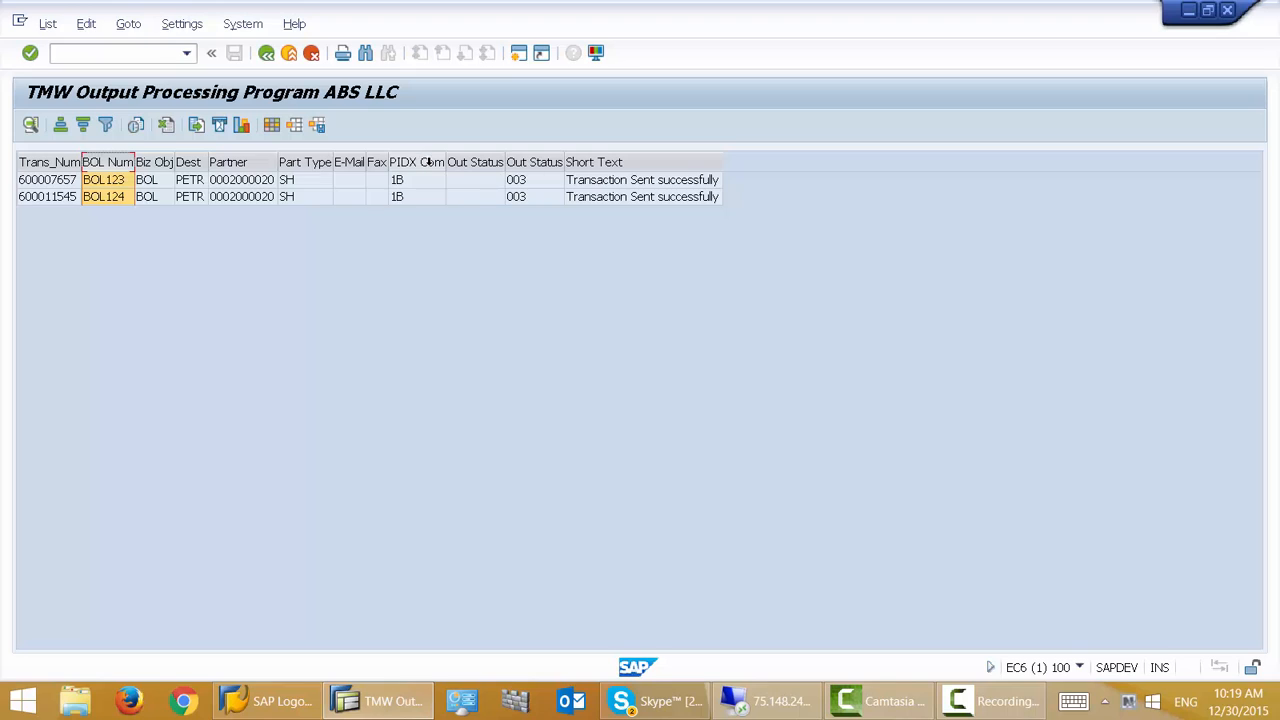
{"action": "left_click", "coordinate": [428, 162]}
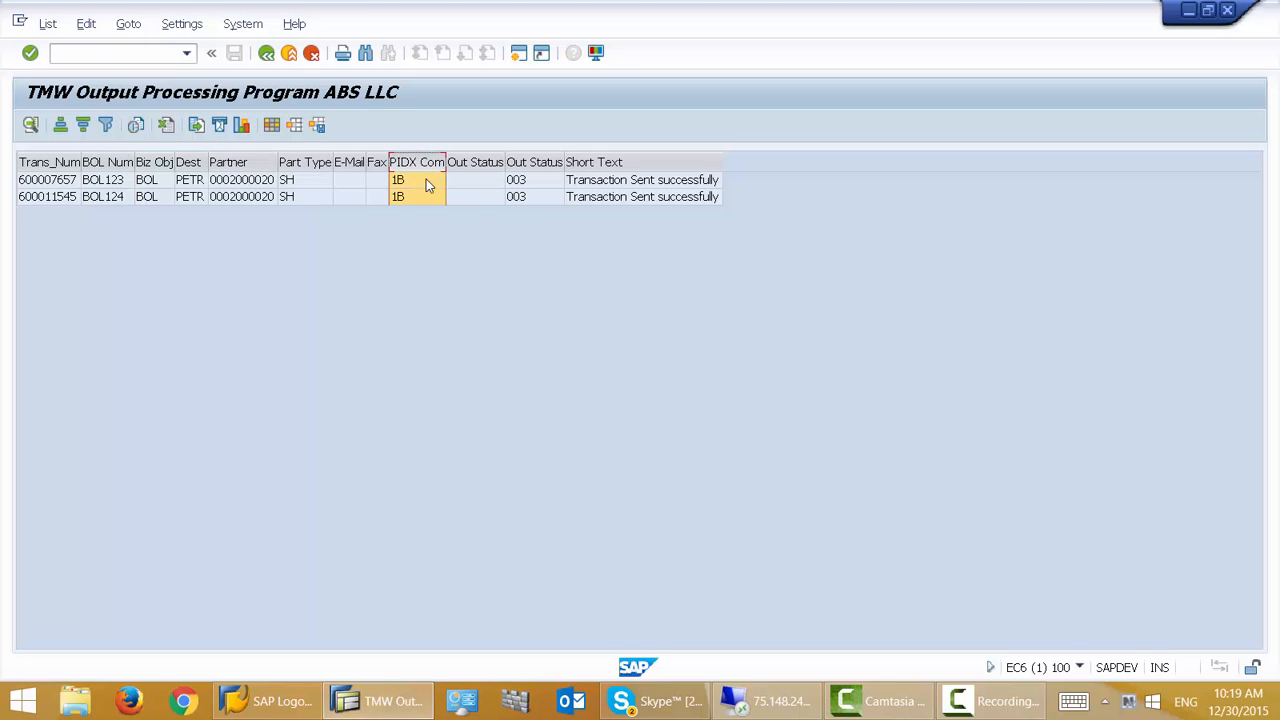
{"action": "left_click", "coordinate": [617, 162]}
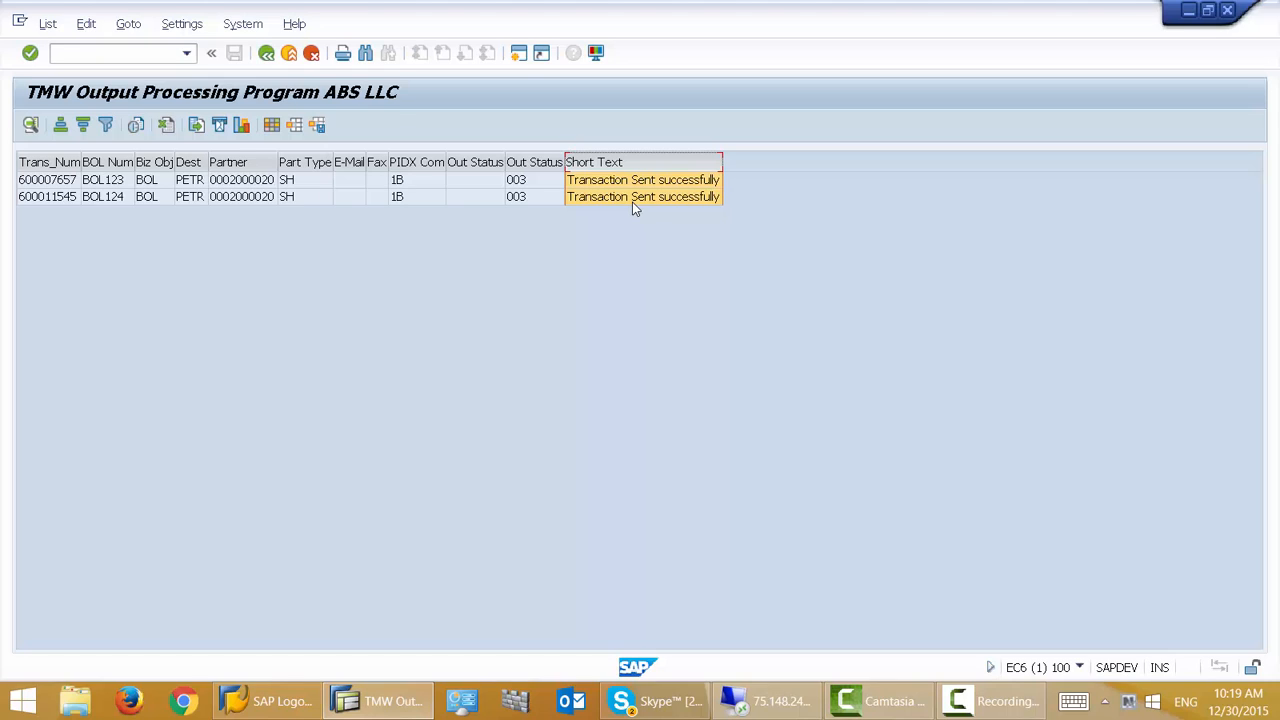
{"action": "left_click", "coordinate": [58, 184]}
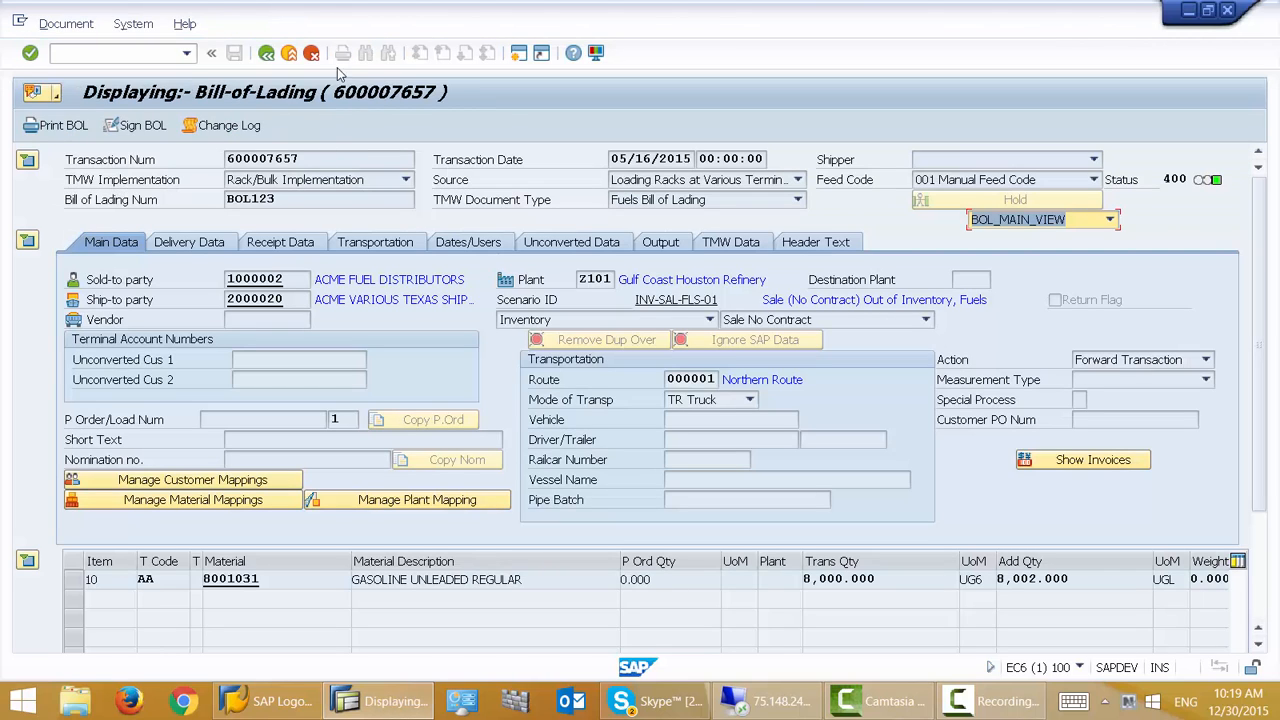
{"action": "left_click", "coordinate": [266, 53]}
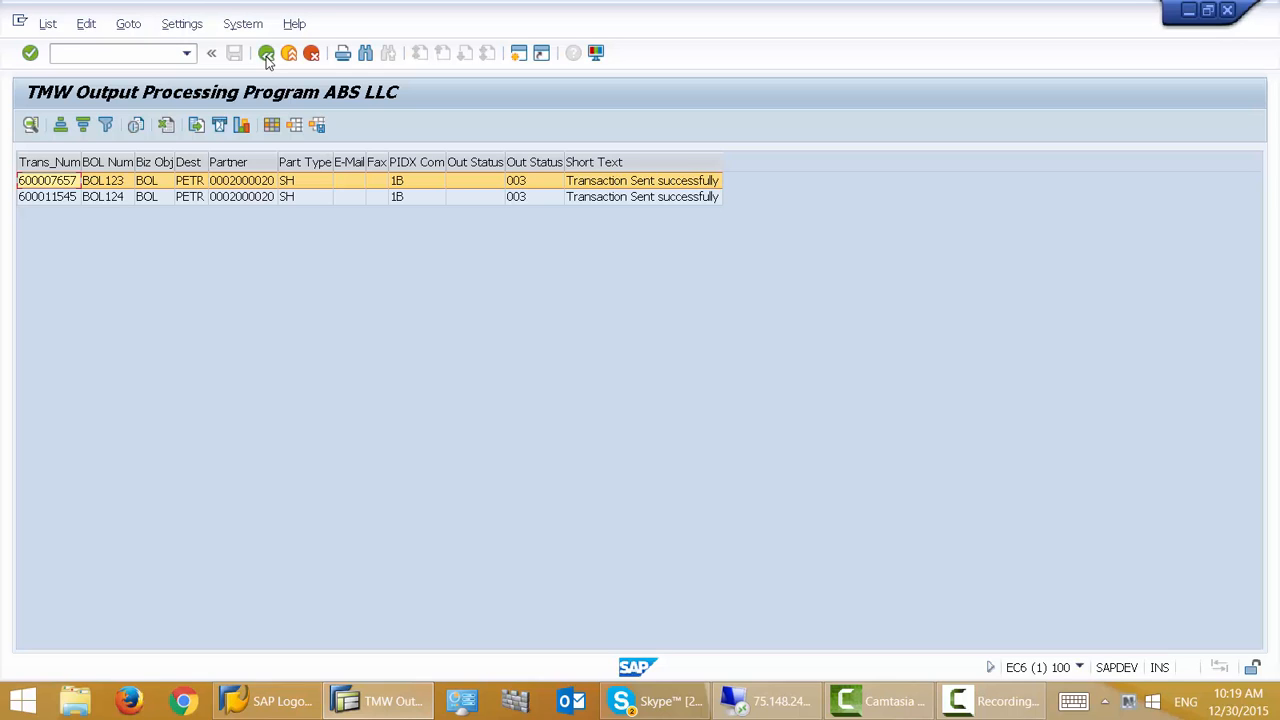
{"action": "left_click", "coordinate": [266, 53]}
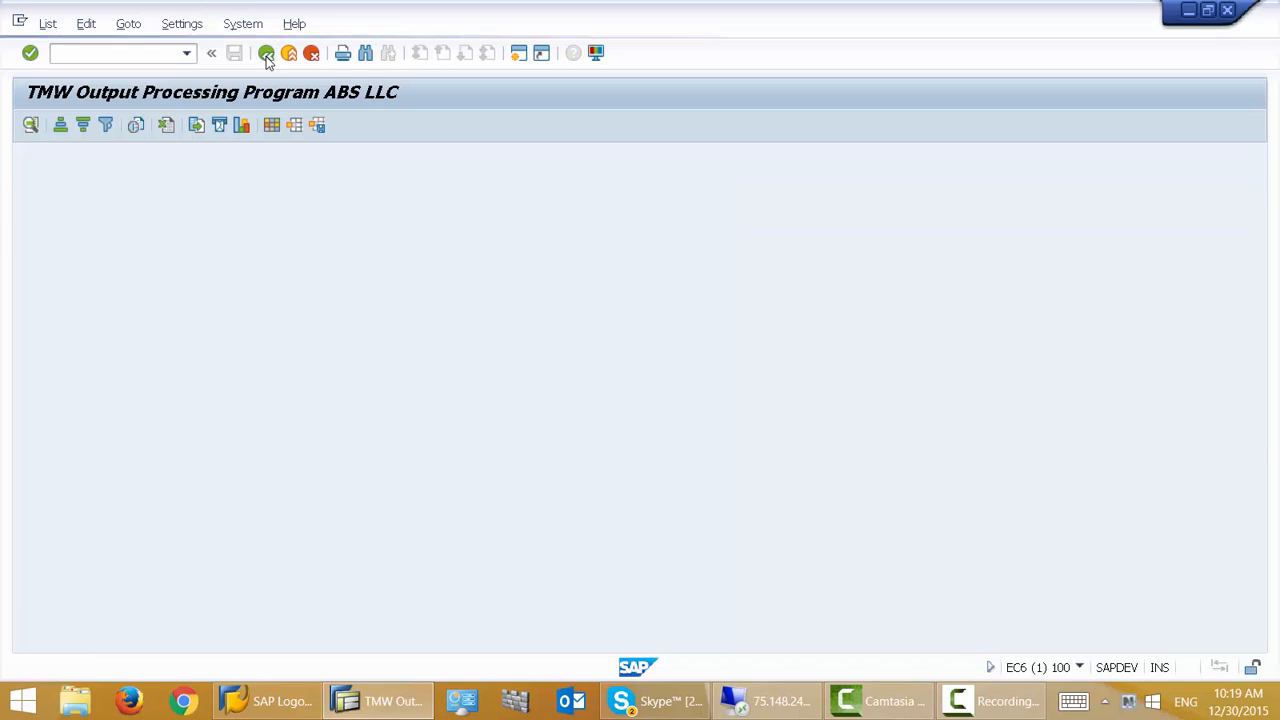
- Switch to the remote desktop and open the PETROEX_BOL_TEST file in C:\Interfaces\out
{"action": "scroll", "coordinate": [505, 542], "scroll_direction": "down", "scroll_amount": 5}
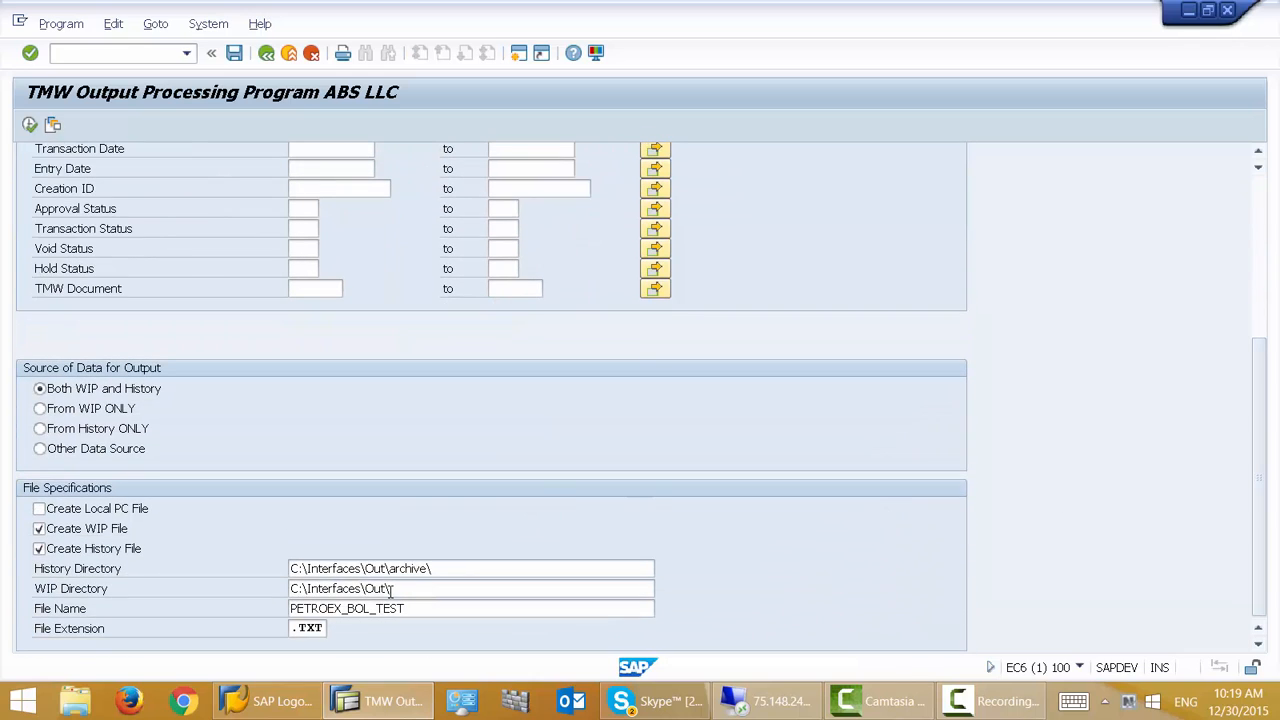
{"action": "left_click_drag", "start_coordinate": [398, 591], "coordinate": [289, 596]}
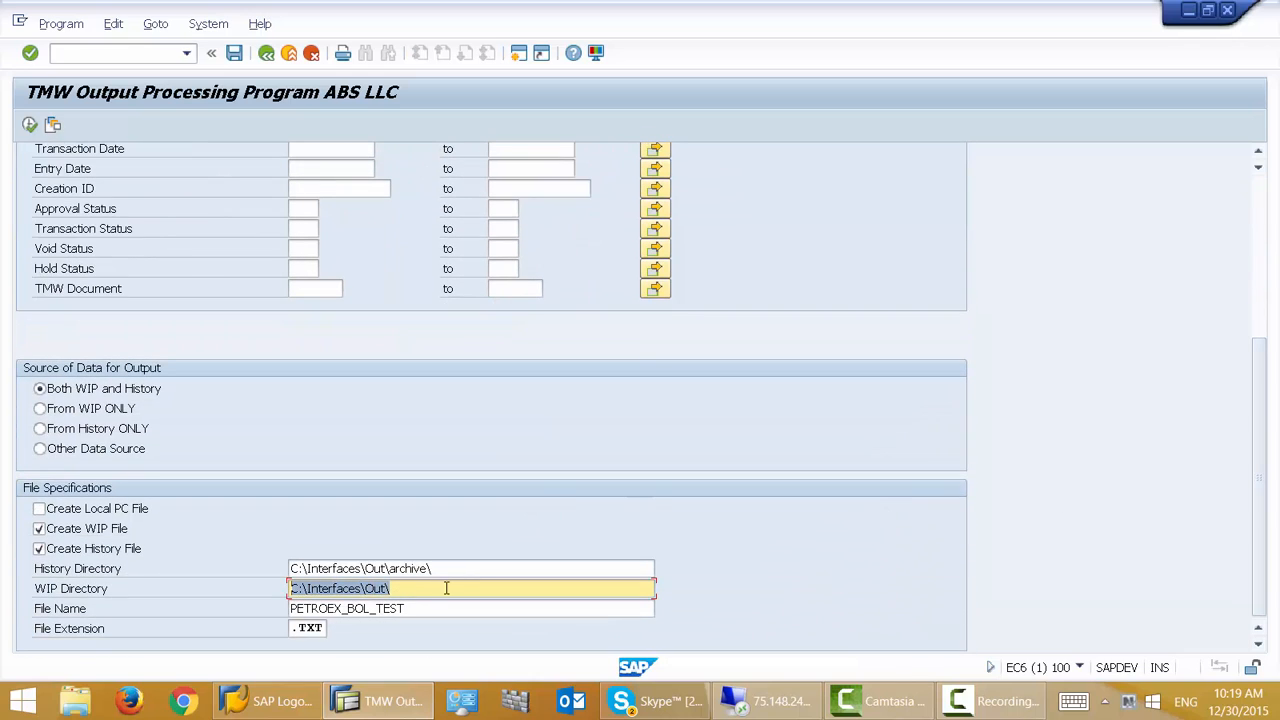
{"action": "left_click_drag", "start_coordinate": [468, 570], "coordinate": [292, 568]}
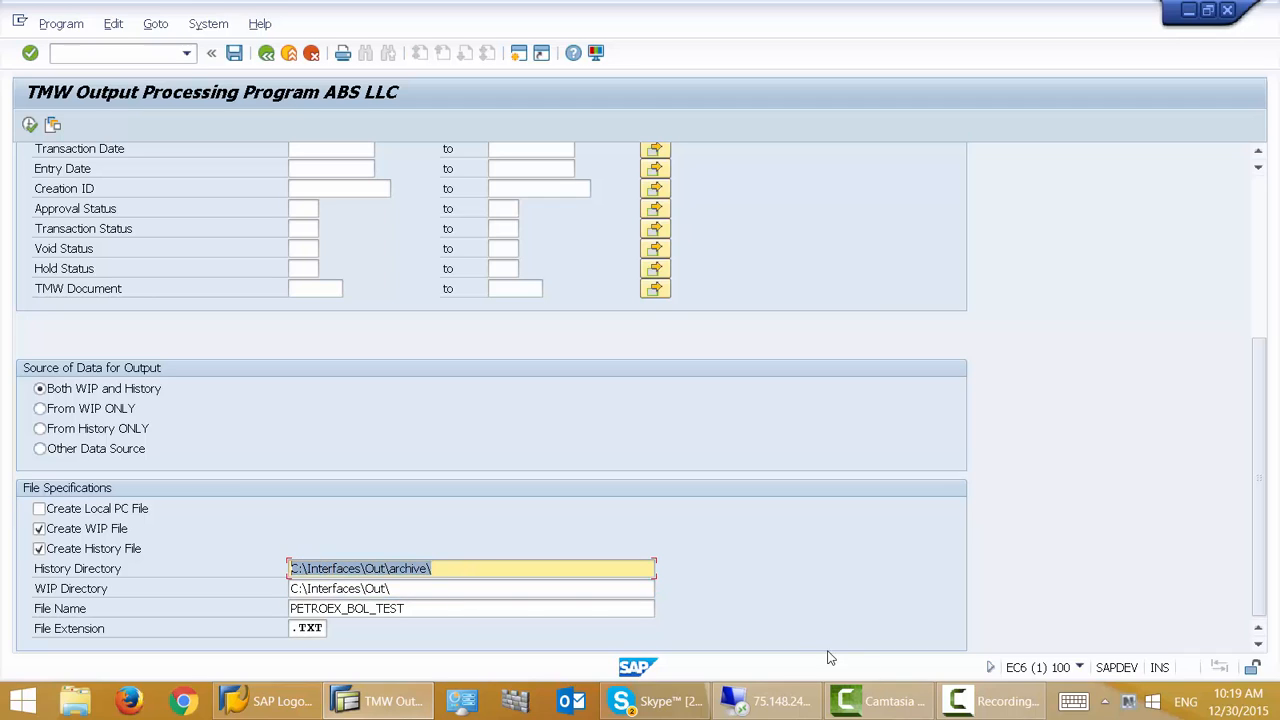
{"action": "left_click", "coordinate": [776, 704]}
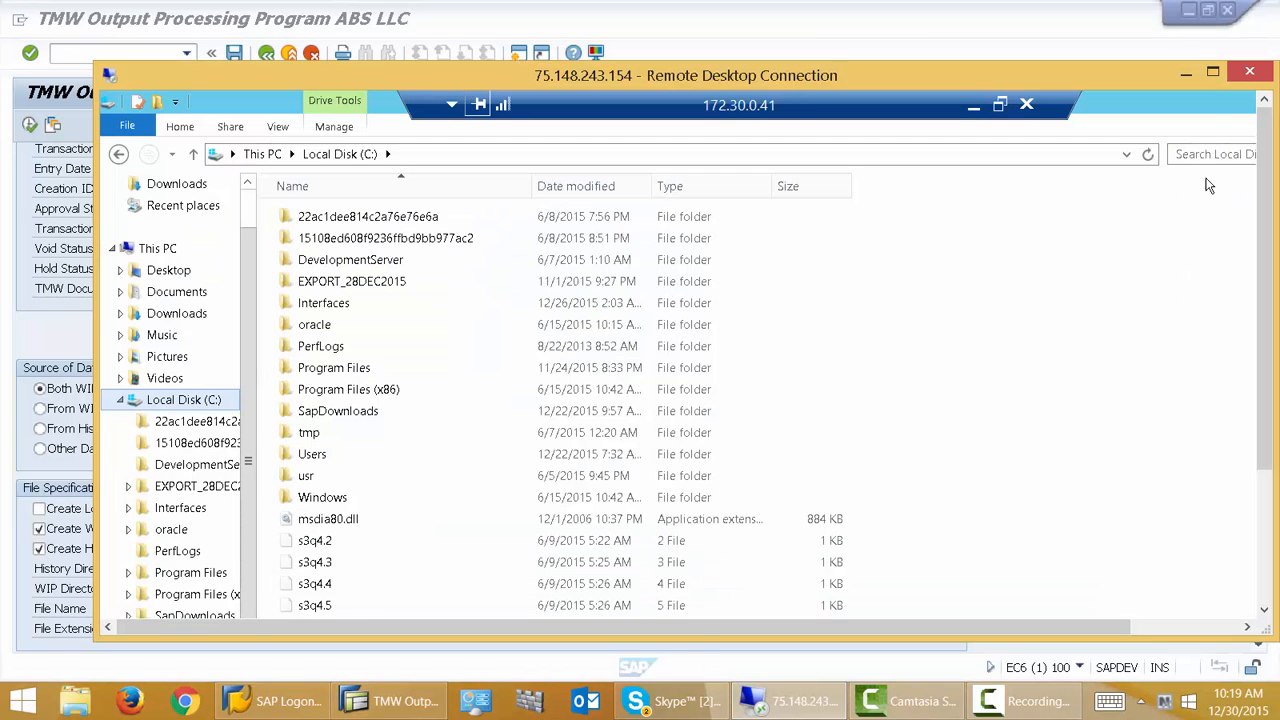
{"action": "double_click", "coordinate": [324, 303]}
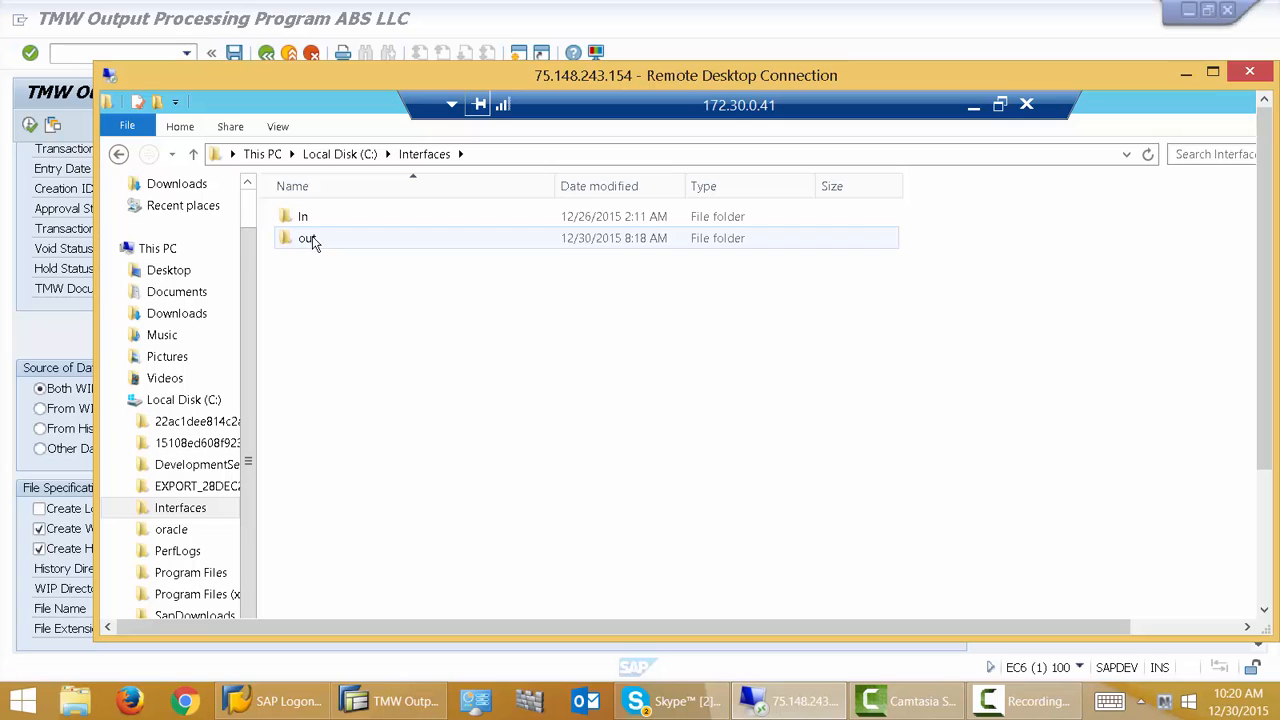
{"action": "double_click", "coordinate": [310, 240]}
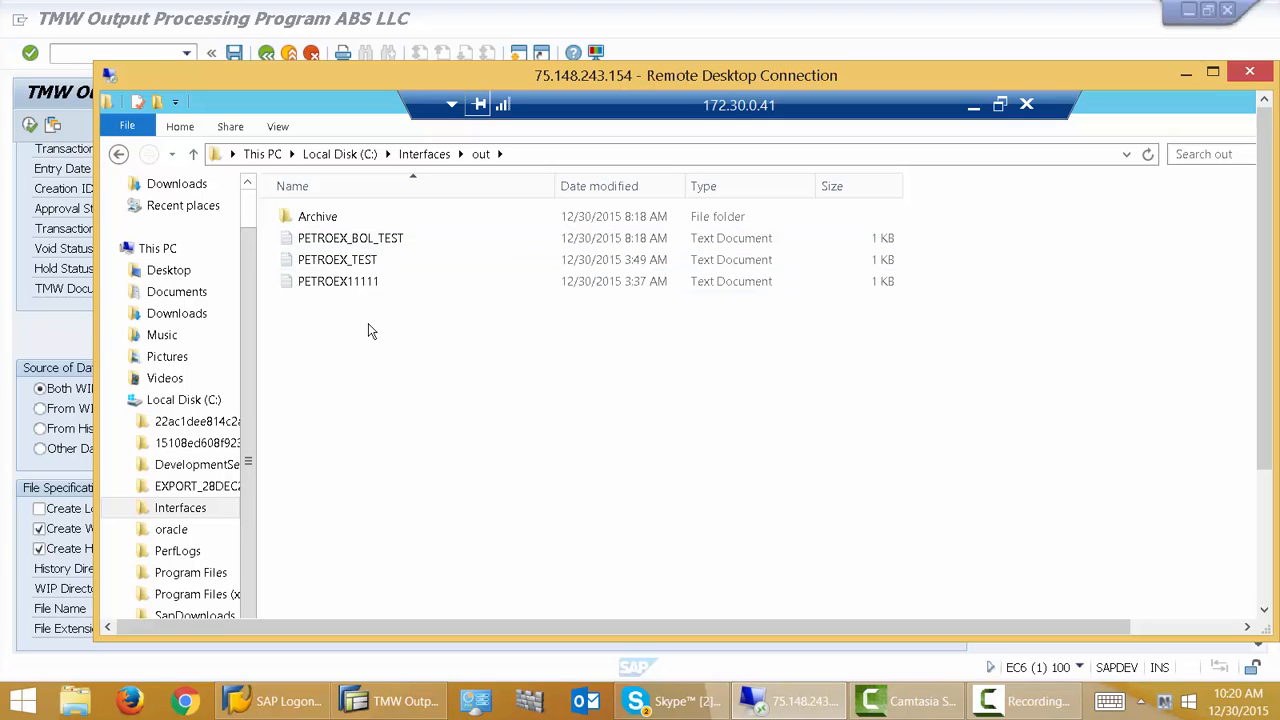
{"action": "double_click", "coordinate": [368, 242]}
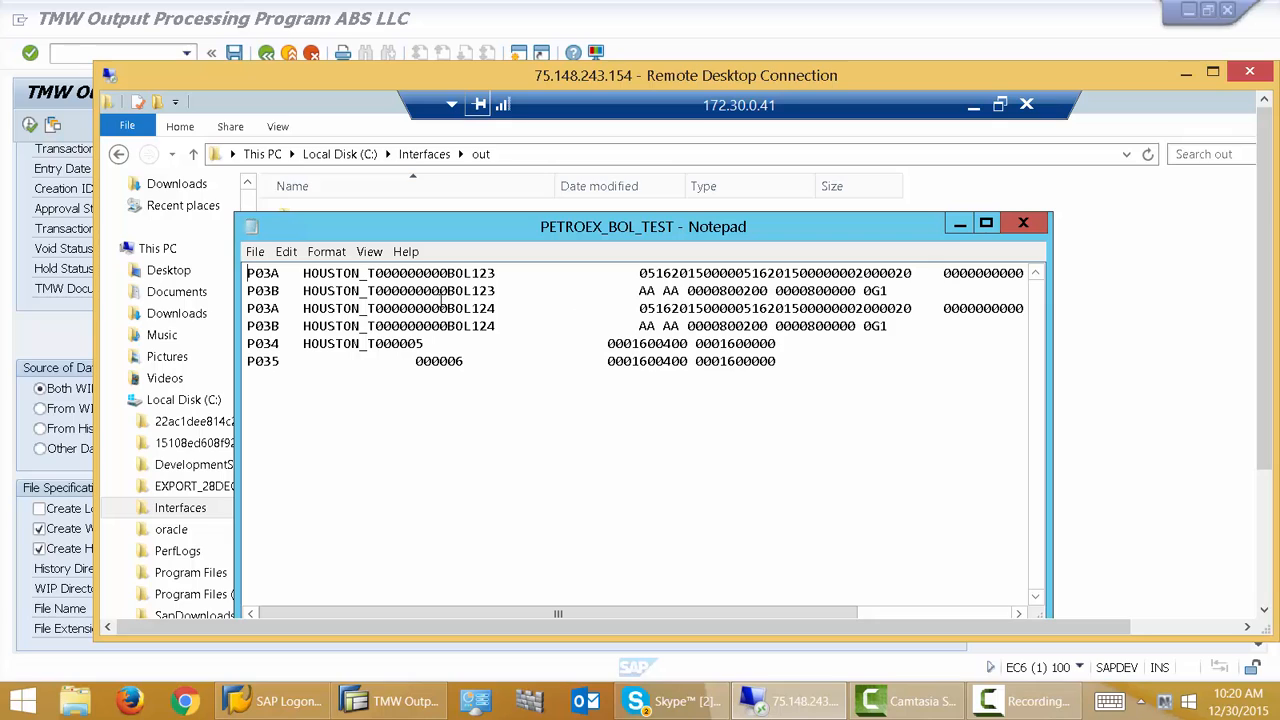
- Examine the file's record lines and close Notepad
{"action": "left_click", "coordinate": [280, 274]}
{"action": "left_click", "coordinate": [282, 290]}
{"action": "left_click", "coordinate": [1025, 224]}
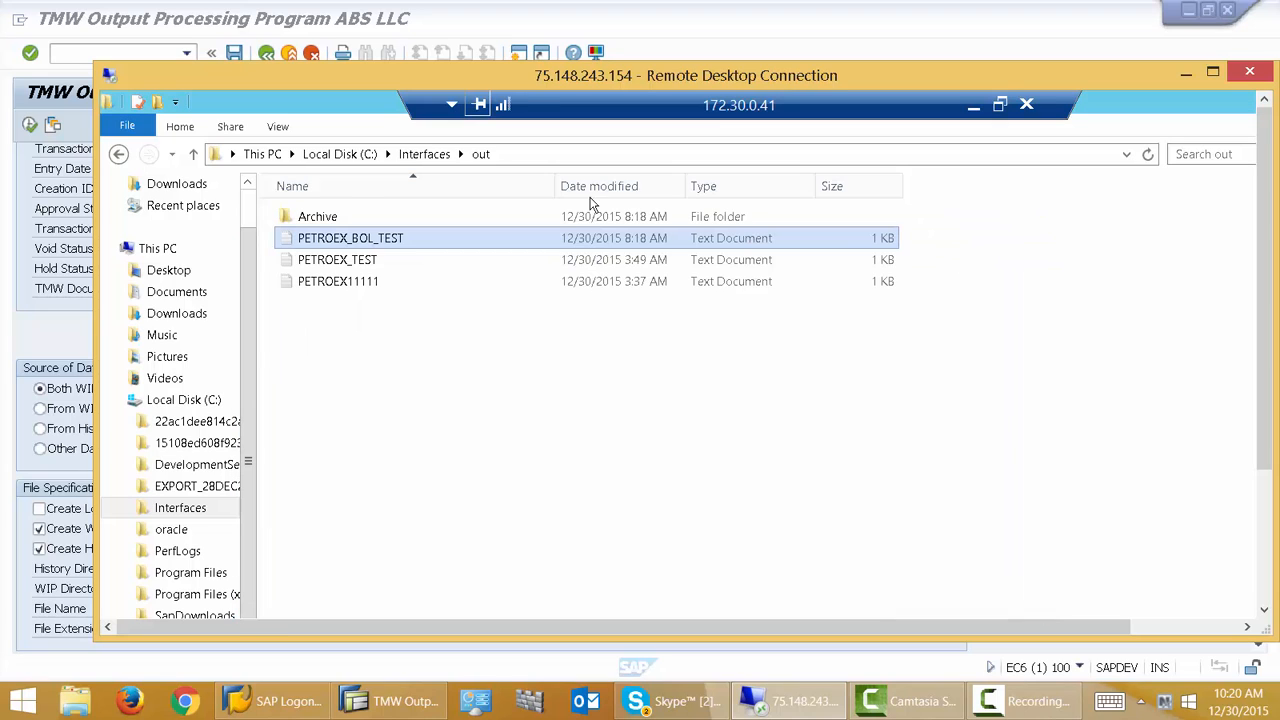
- Open the Archive folder to check the archived PETROEX_BOL_TEST copy, then go back to the out folder
{"action": "double_click", "coordinate": [336, 218]}
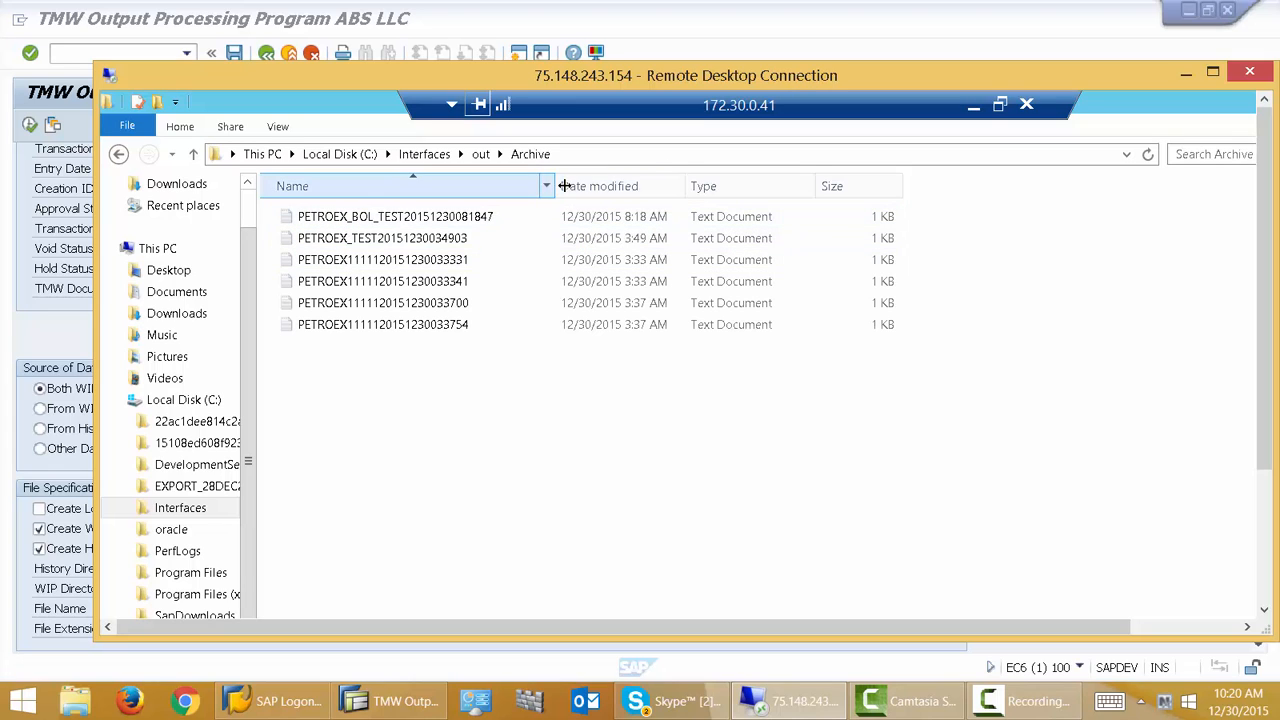
{"action": "left_click_drag", "start_coordinate": [558, 186], "coordinate": [665, 177]}
{"action": "left_click", "coordinate": [500, 224]}
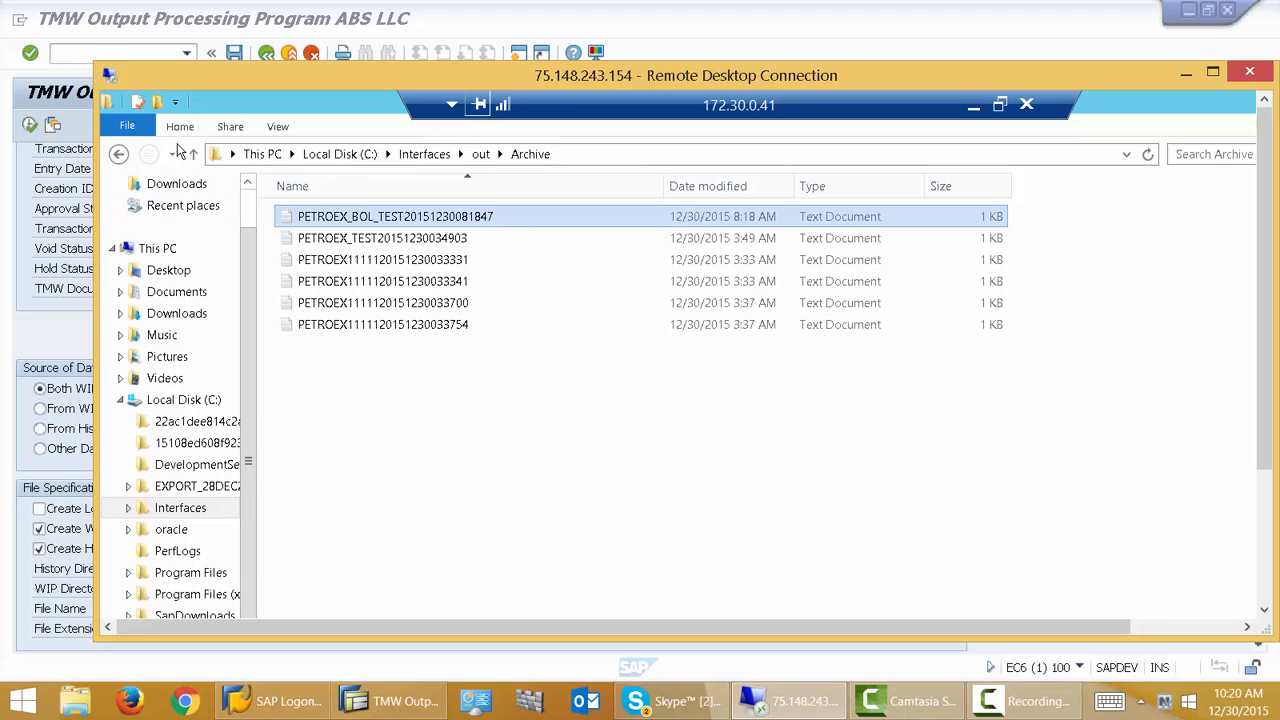
{"action": "left_click", "coordinate": [124, 160]}
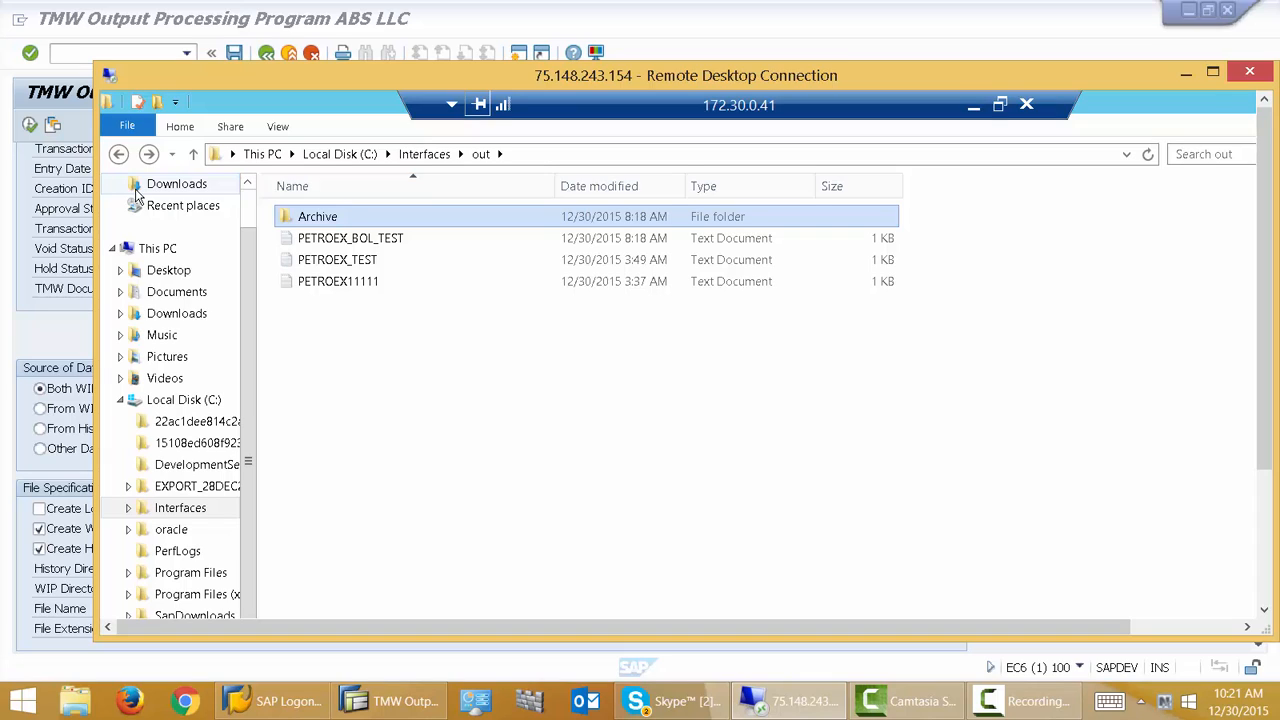
- Return to the SAP output program, go back to the TMW Master Data Management menu and open the File Tracking Report
{"action": "left_click", "coordinate": [59, 252]}
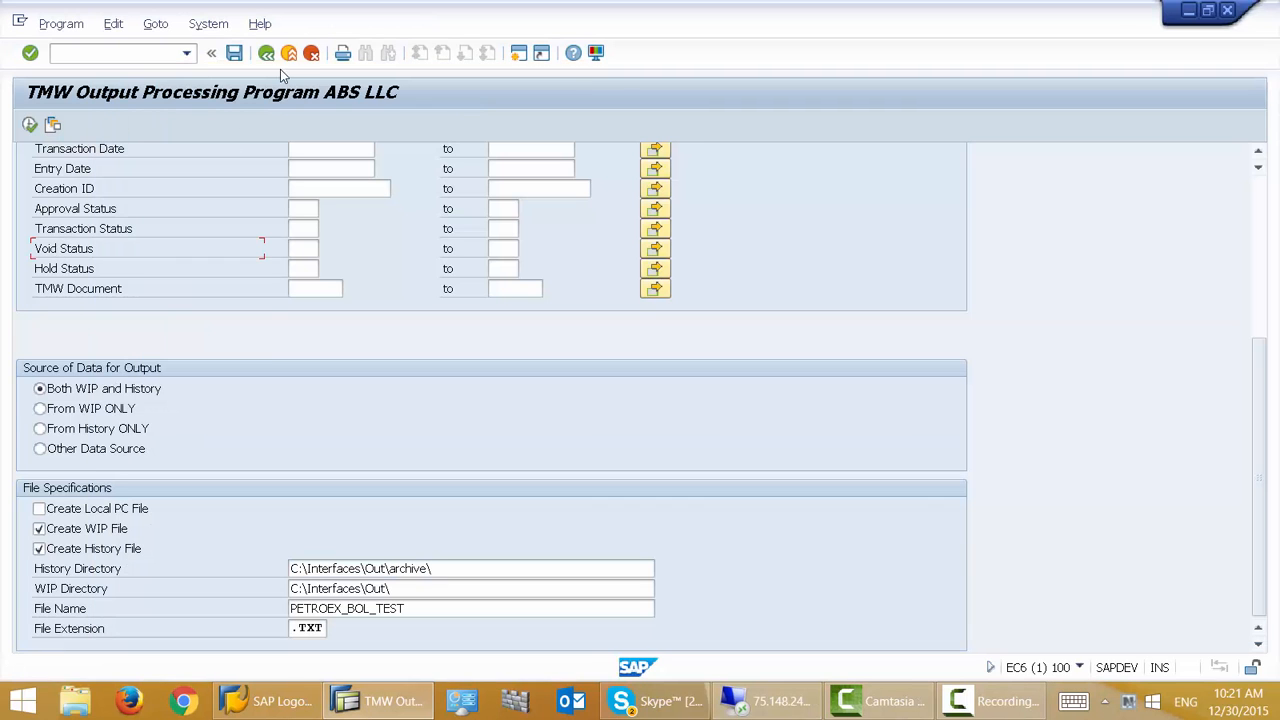
{"action": "scroll", "coordinate": [292, 272], "scroll_direction": "up", "scroll_amount": 3}
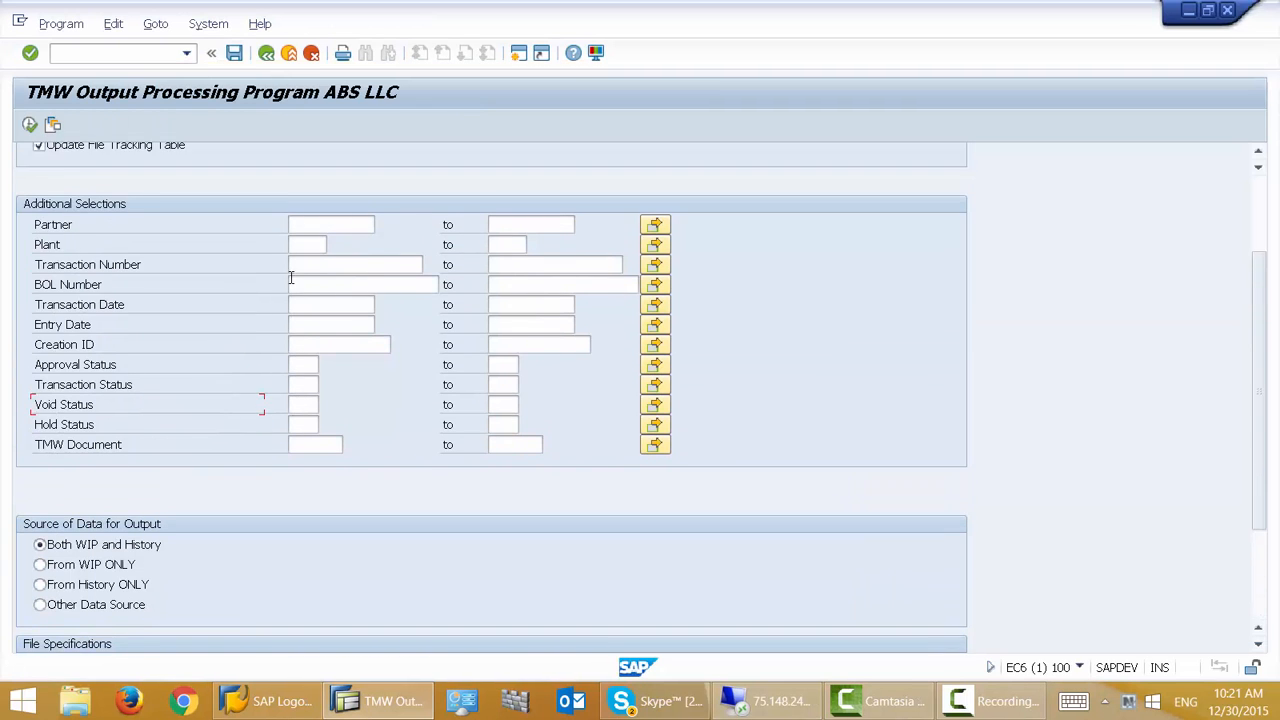
{"action": "scroll", "coordinate": [291, 278], "scroll_direction": "up", "scroll_amount": 2}
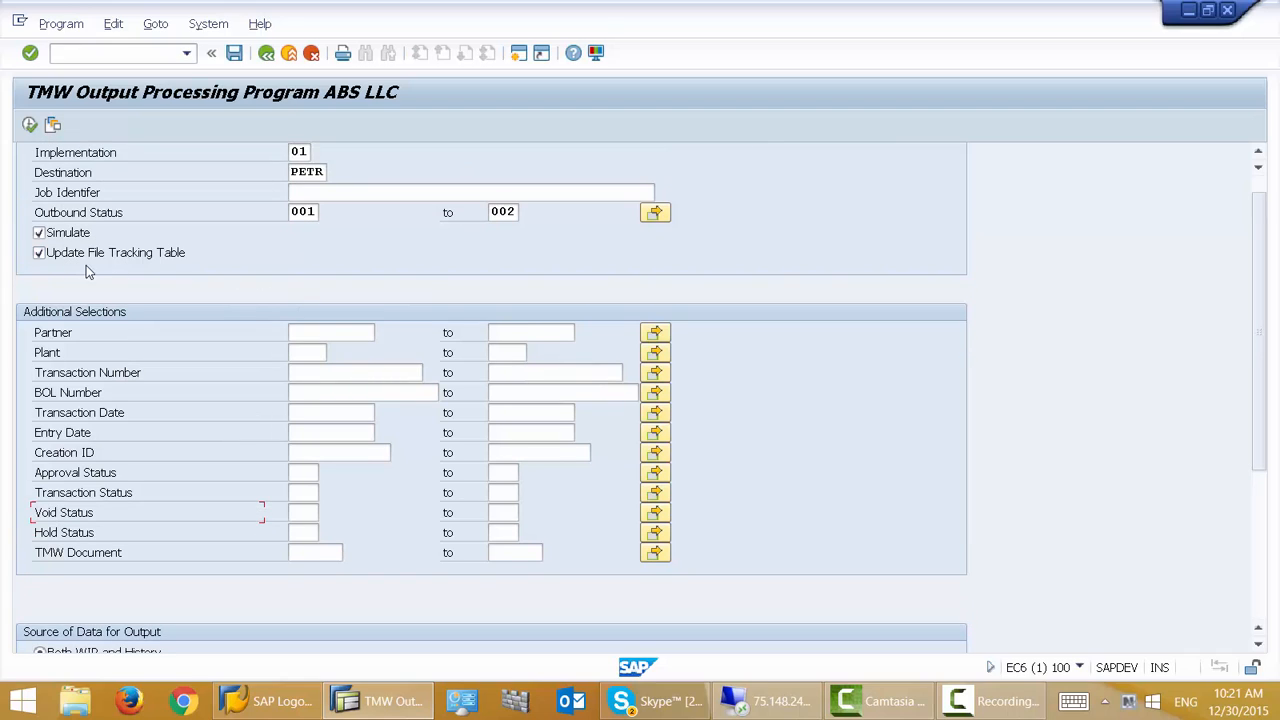
{"action": "left_click", "coordinate": [267, 56]}
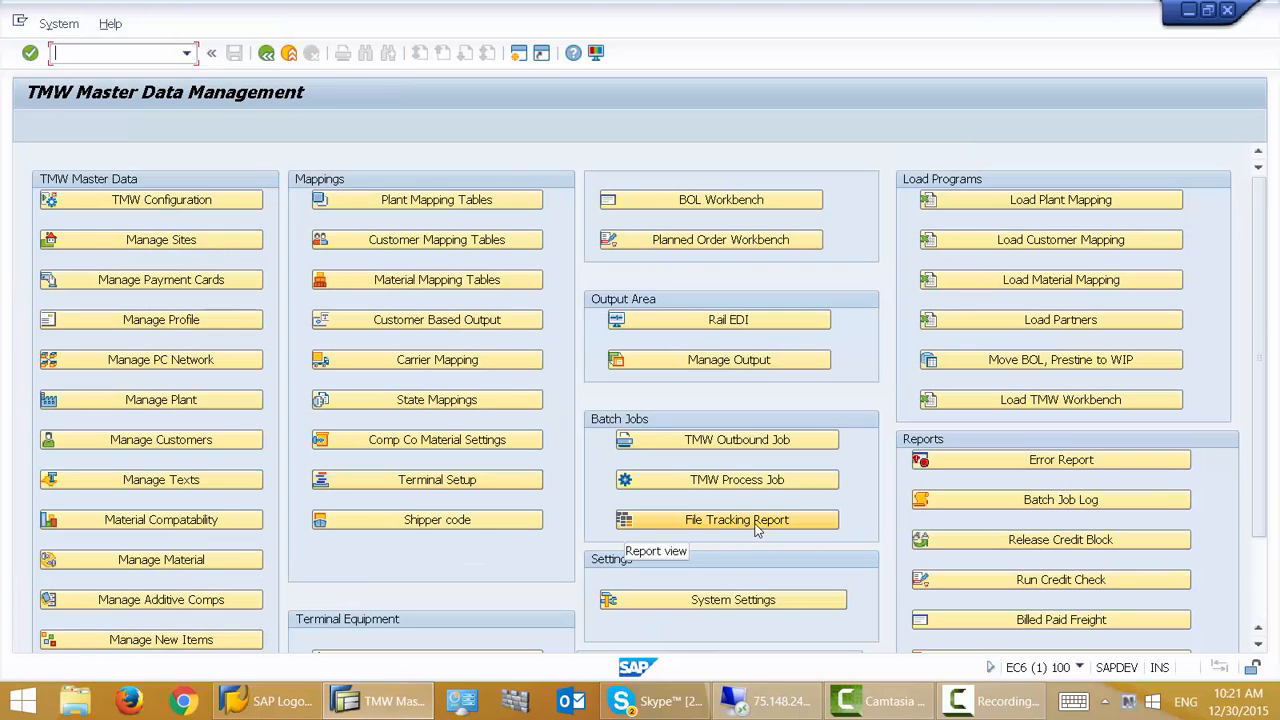
{"action": "left_click", "coordinate": [757, 530]}
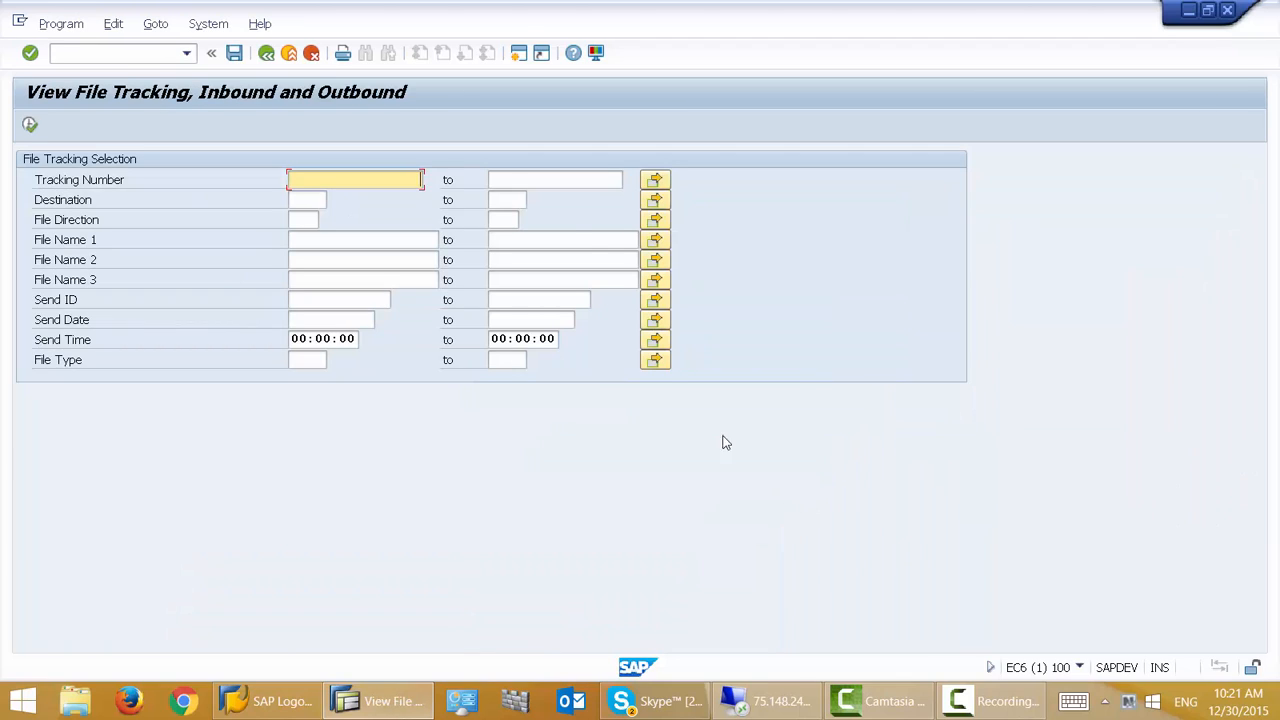
- Run the file tracking report with the send date set to 12/30/2015 from the calendar
{"action": "left_click", "coordinate": [346, 322]}
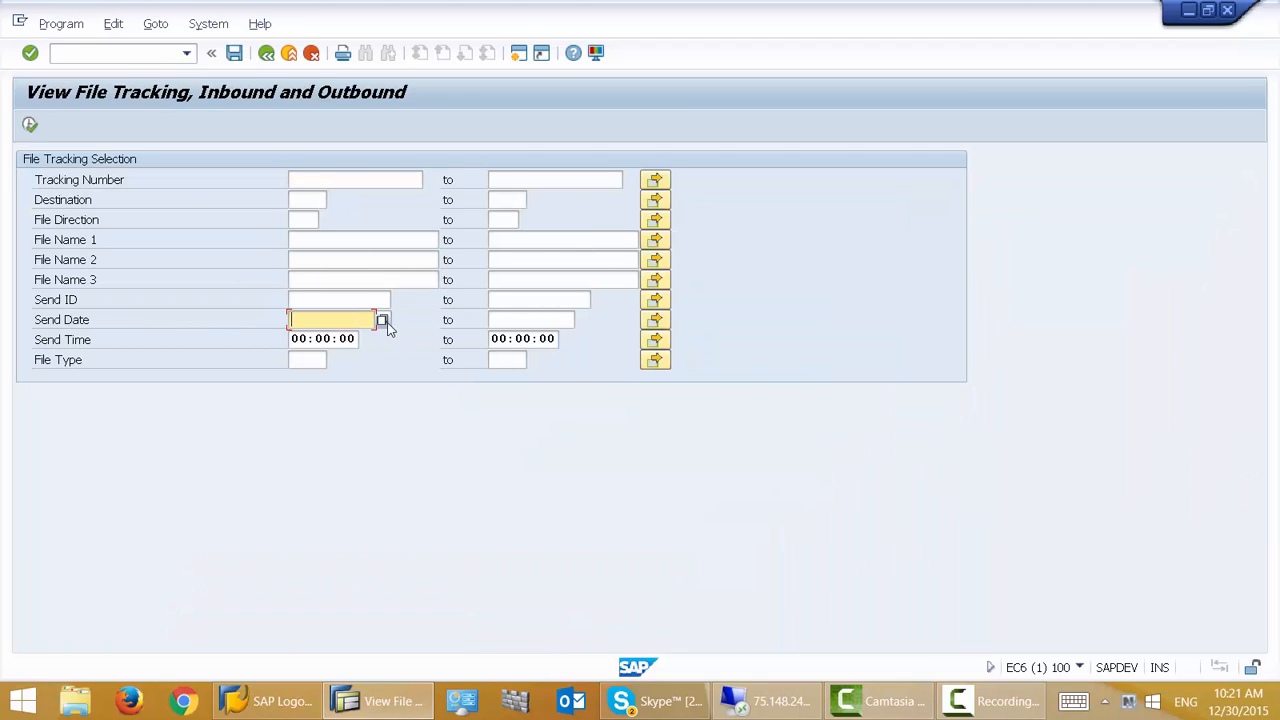
{"action": "left_click", "coordinate": [383, 319]}
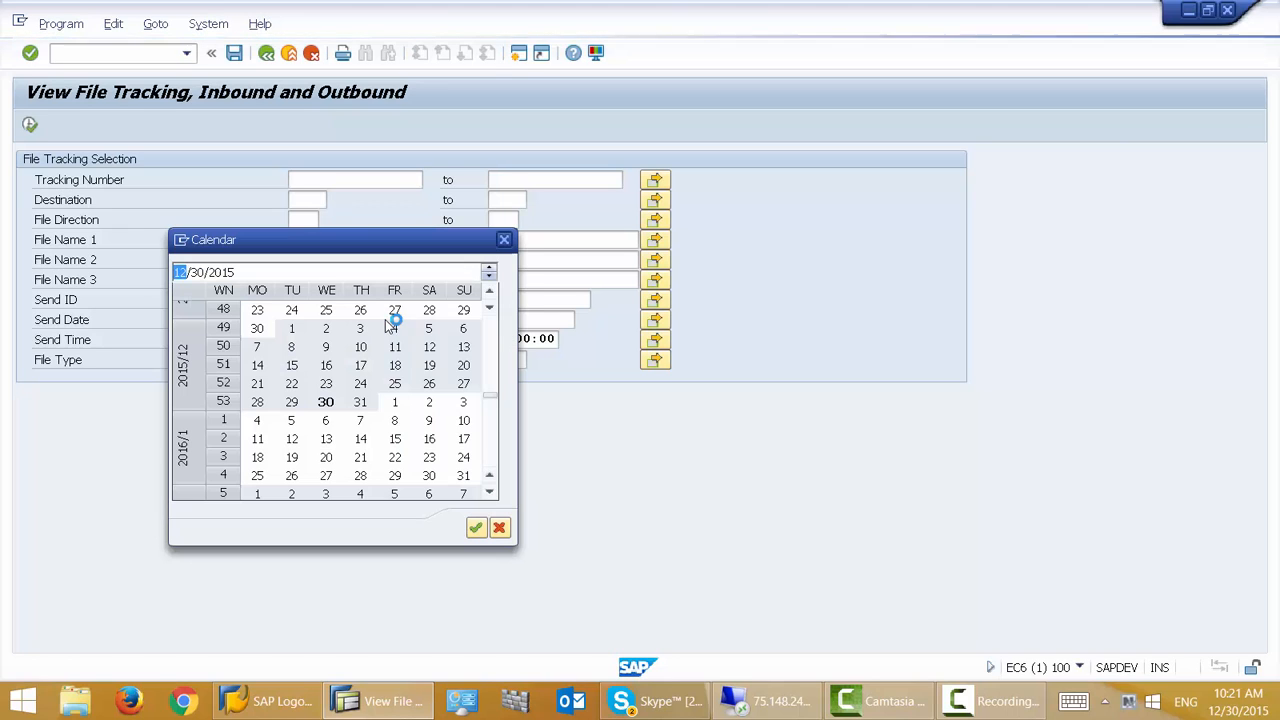
{"action": "double_click", "coordinate": [332, 410]}
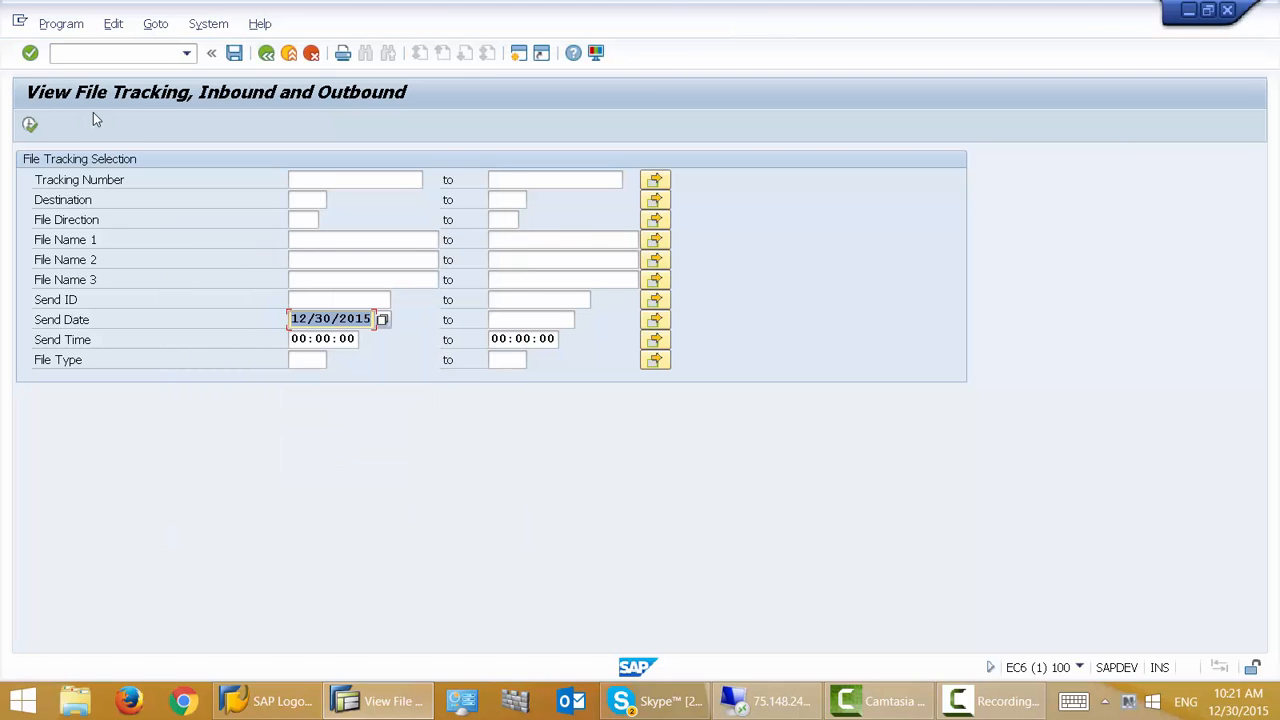
{"action": "left_click", "coordinate": [30, 126]}
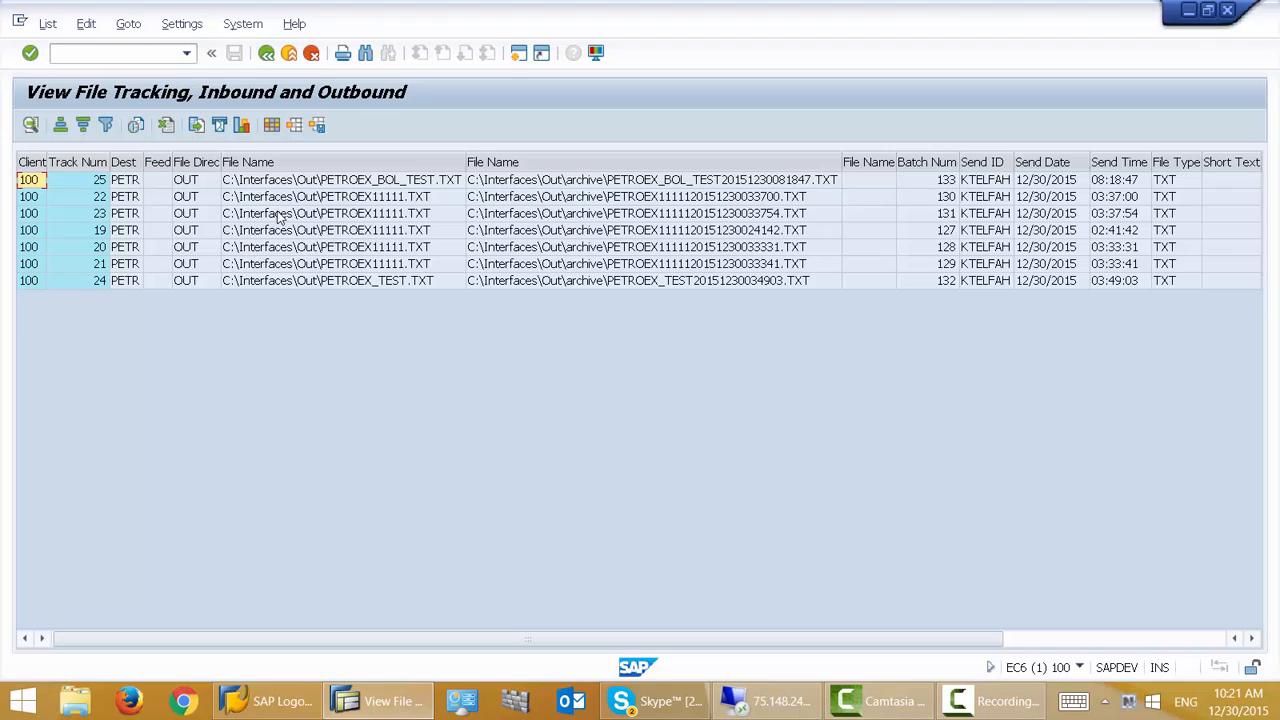
- Examine the tracking entry for the PETROEX_BOL_TEST file, then return to the selection screen
{"action": "left_click", "coordinate": [14, 176]}
{"action": "left_click", "coordinate": [197, 183]}
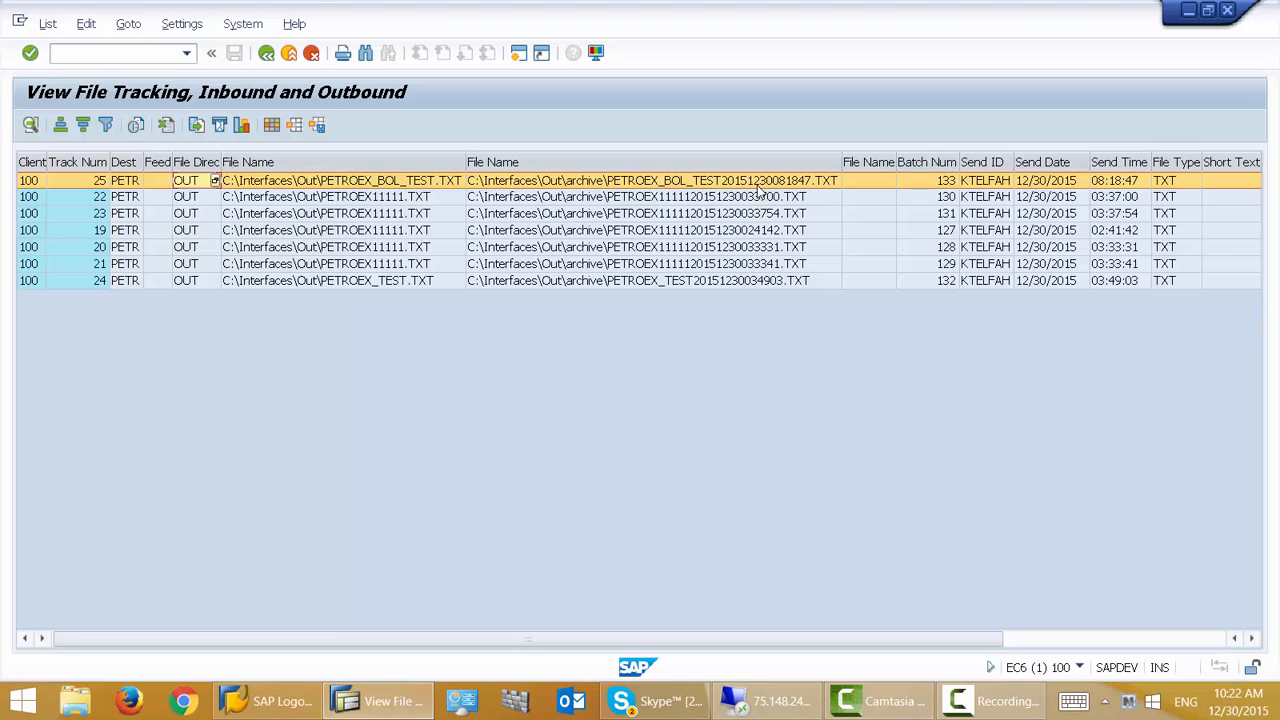
{"action": "left_click", "coordinate": [266, 55]}
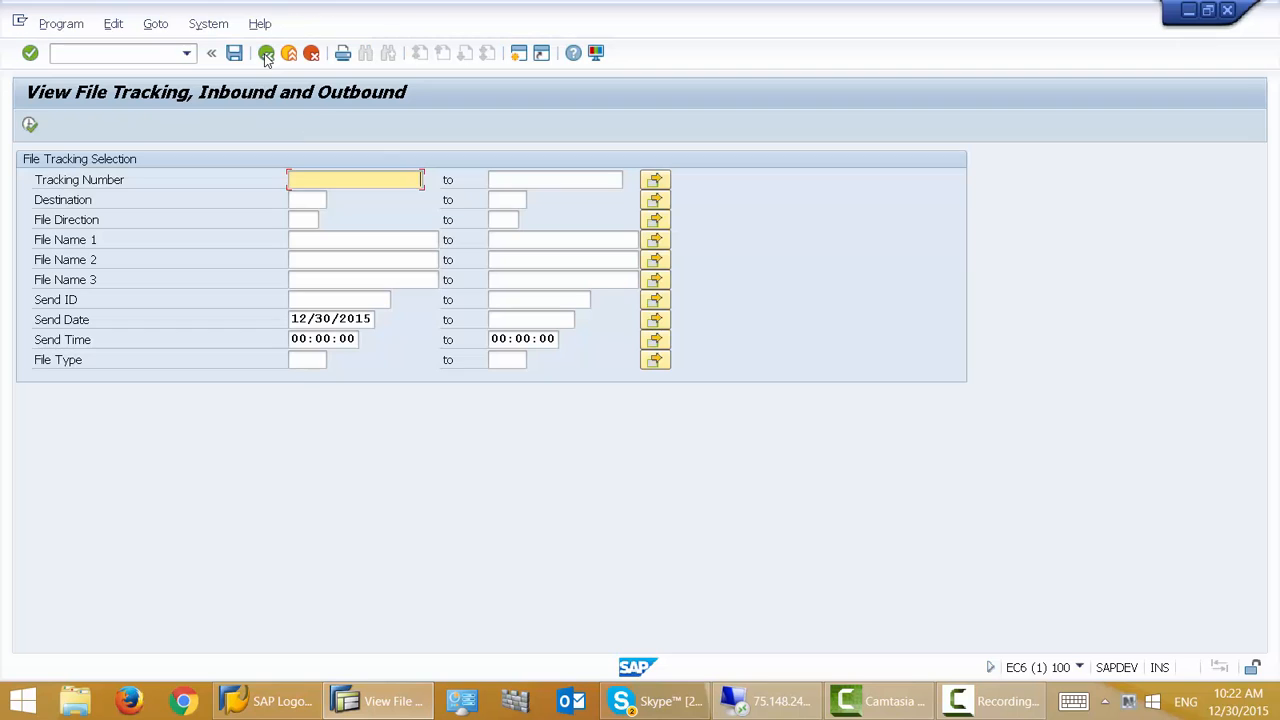
{"action": "left_click", "coordinate": [907, 702]}
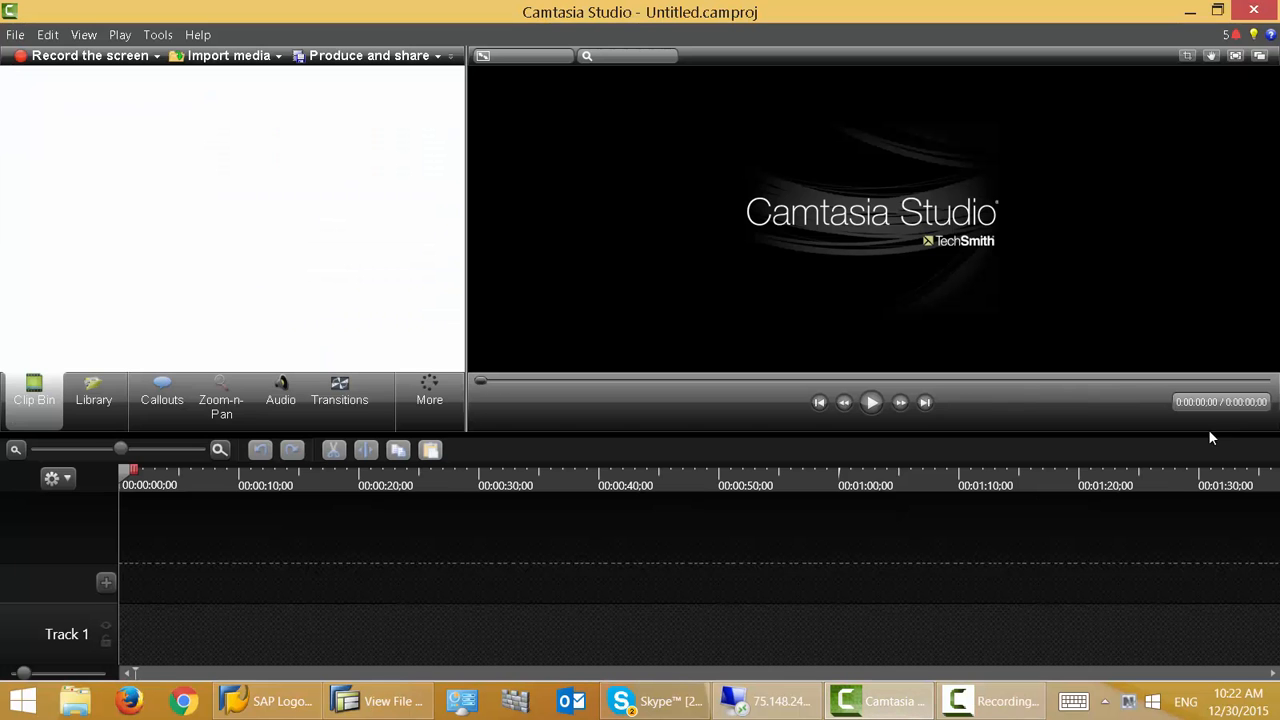
{"action": "left_click", "coordinate": [1025, 708]}
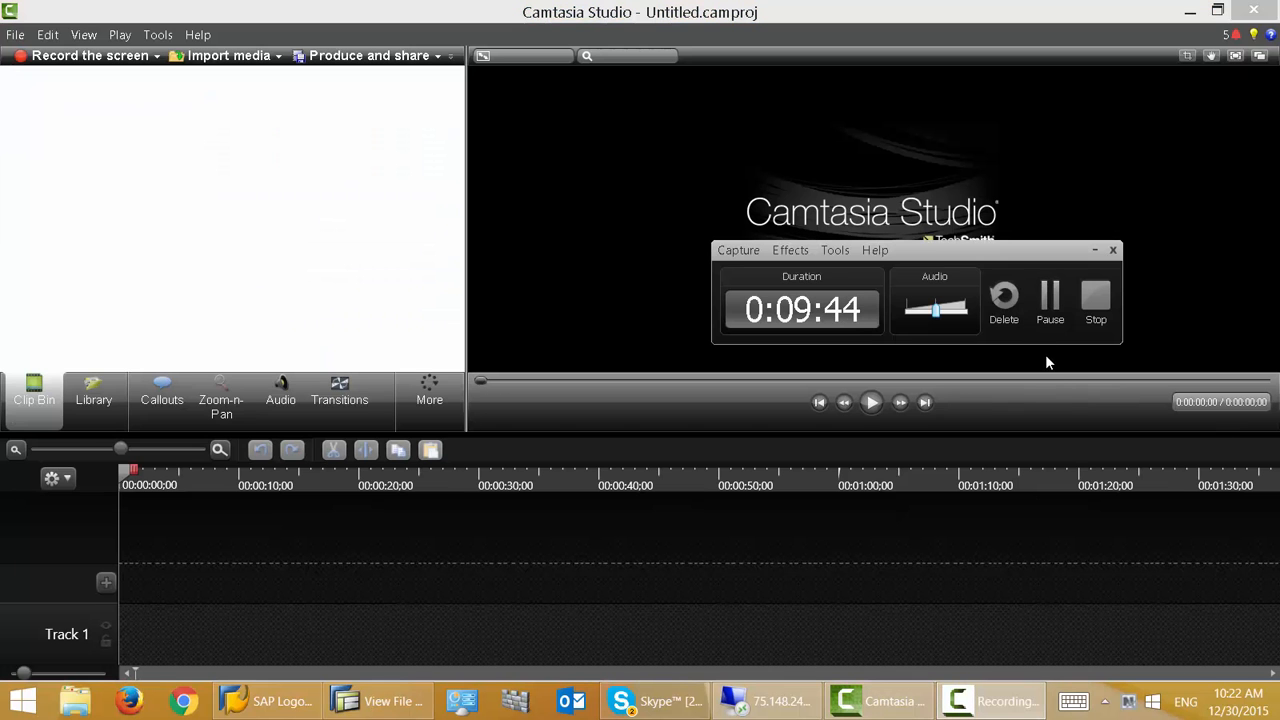